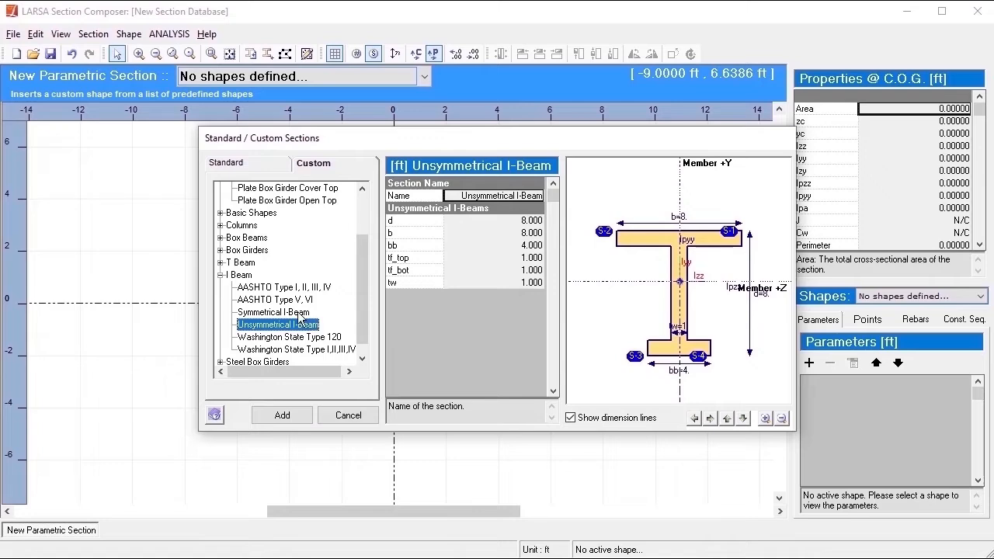
Insert a custom Symmetrical I-Beam section with its width b set to 8 ft
click(300, 314)
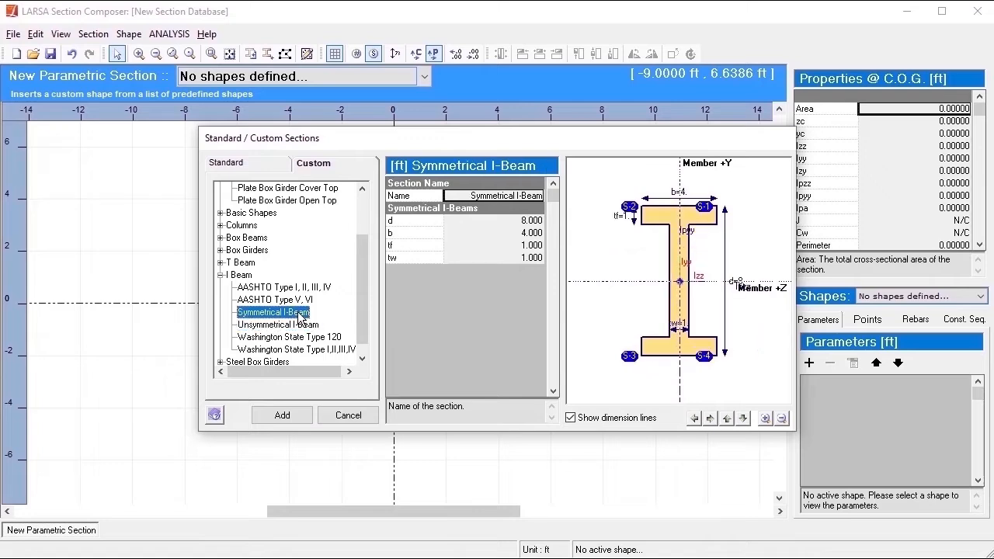
click(520, 233)
text(8)
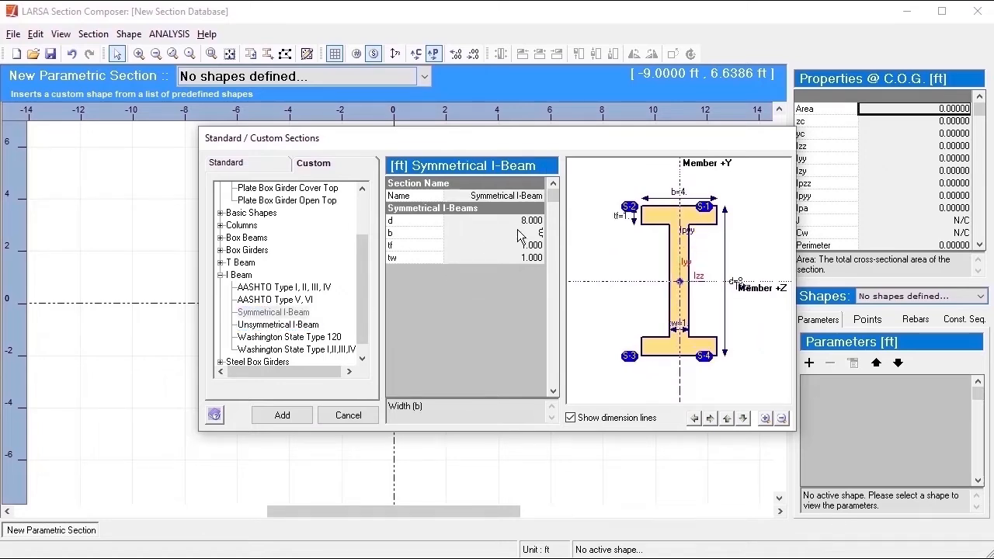
key(Return)
click(282, 415)
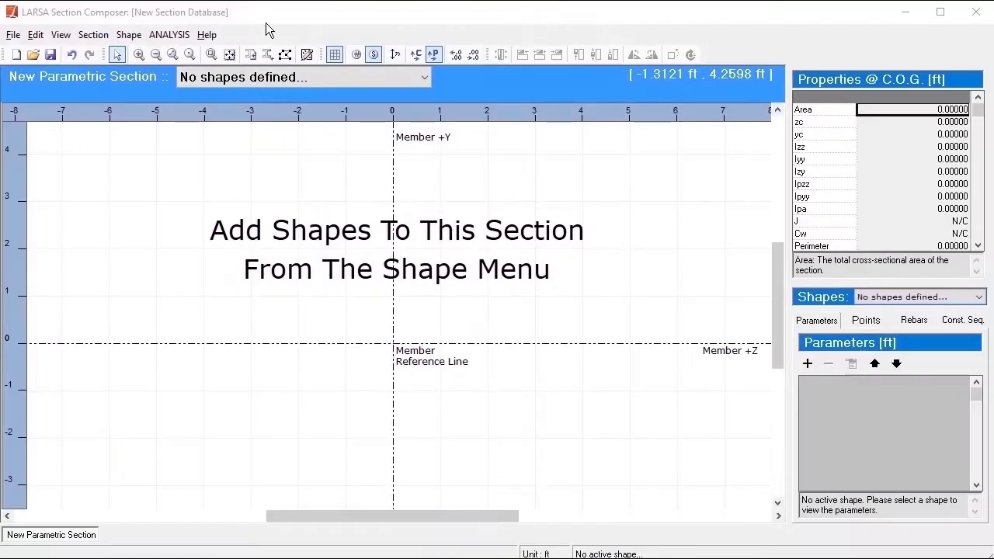
Draw a free-form 6 ft by 6 ft square centred on the member reference line, with corners at ±3 ft
click(128, 34)
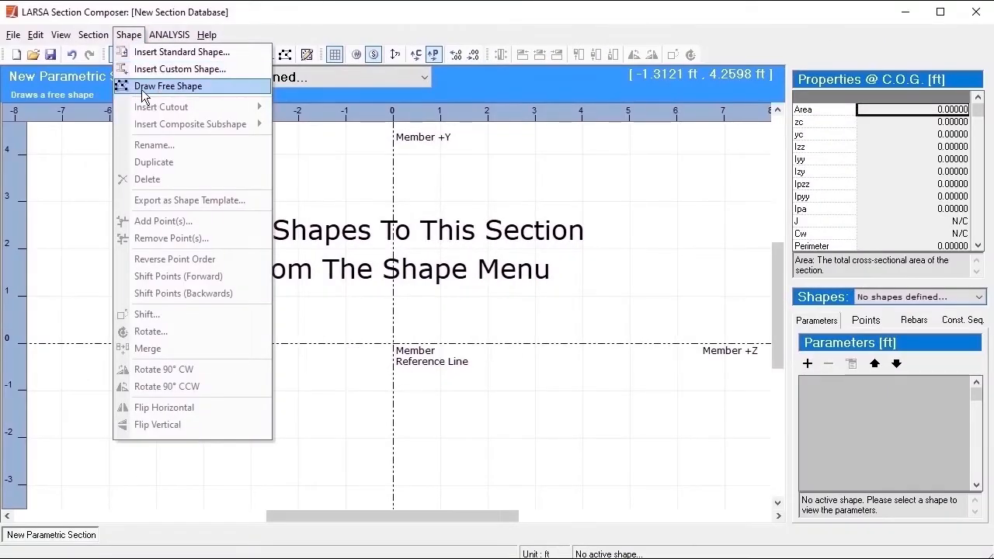
click(216, 86)
click(285, 58)
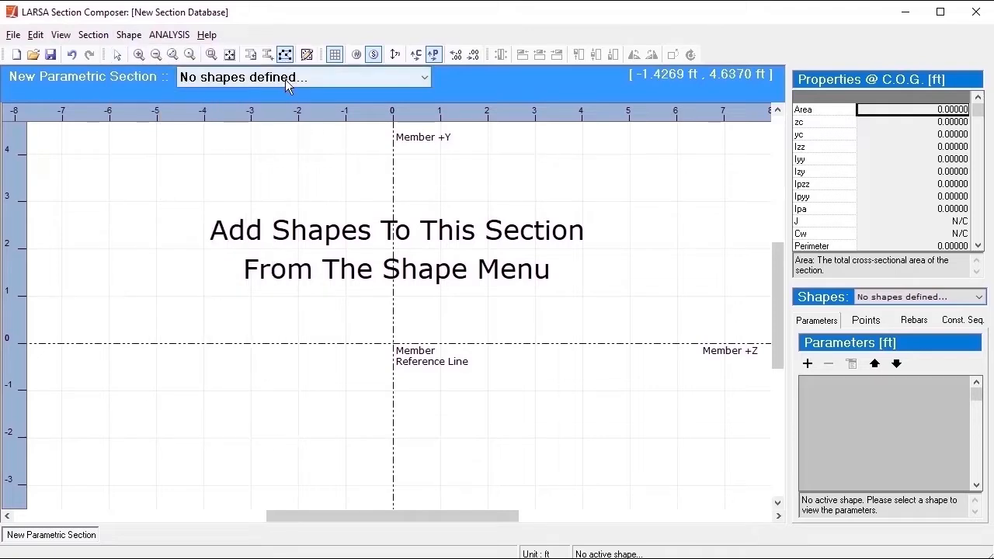
click(250, 202)
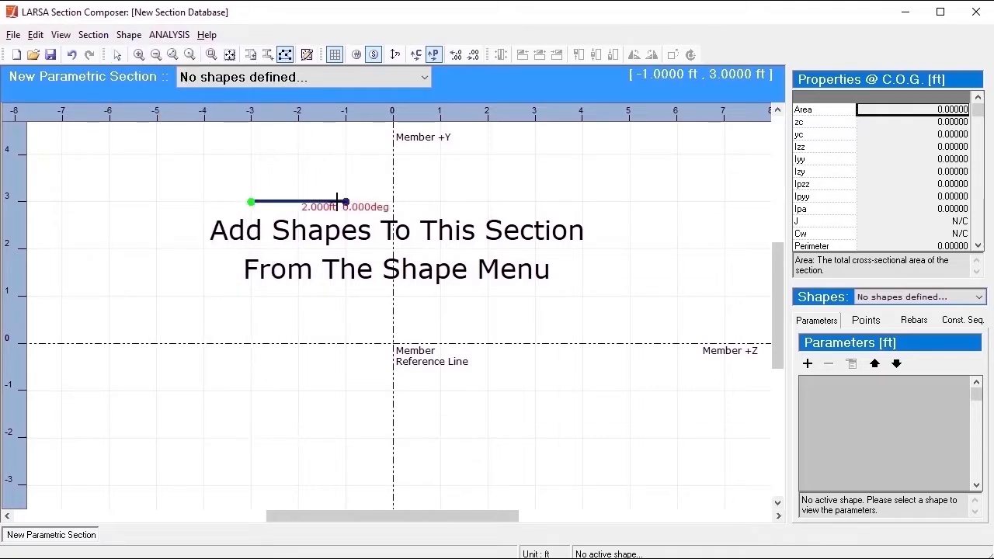
click(534, 202)
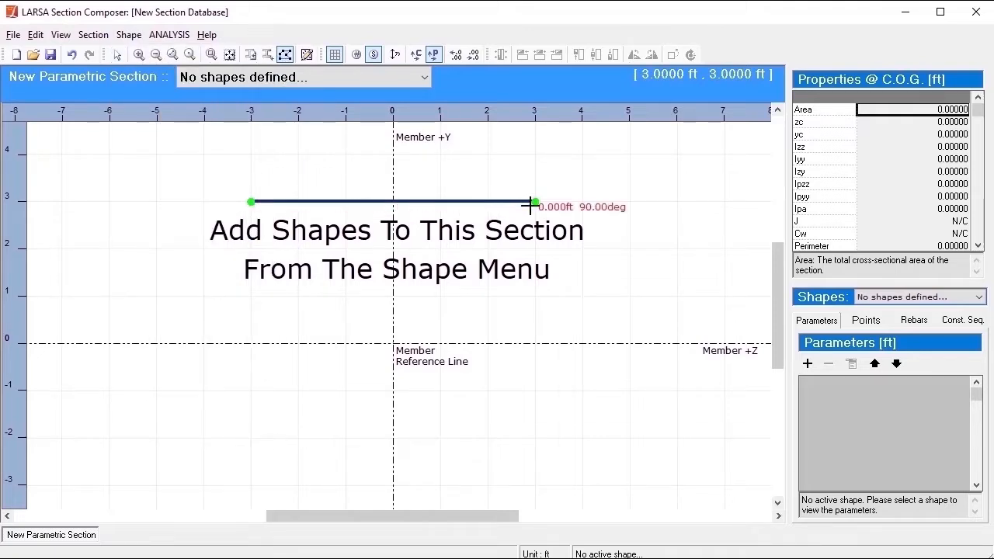
click(534, 485)
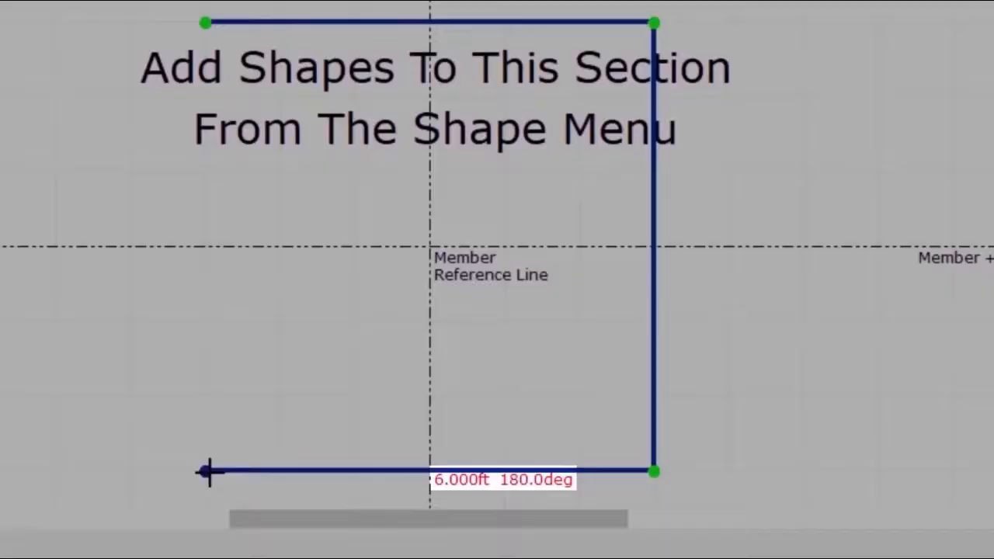
click(206, 471)
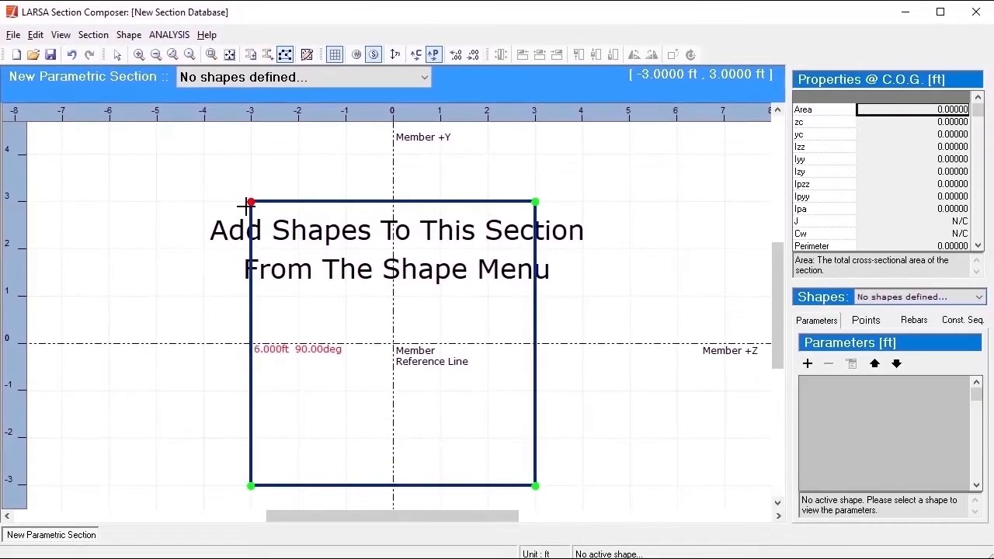
click(248, 203)
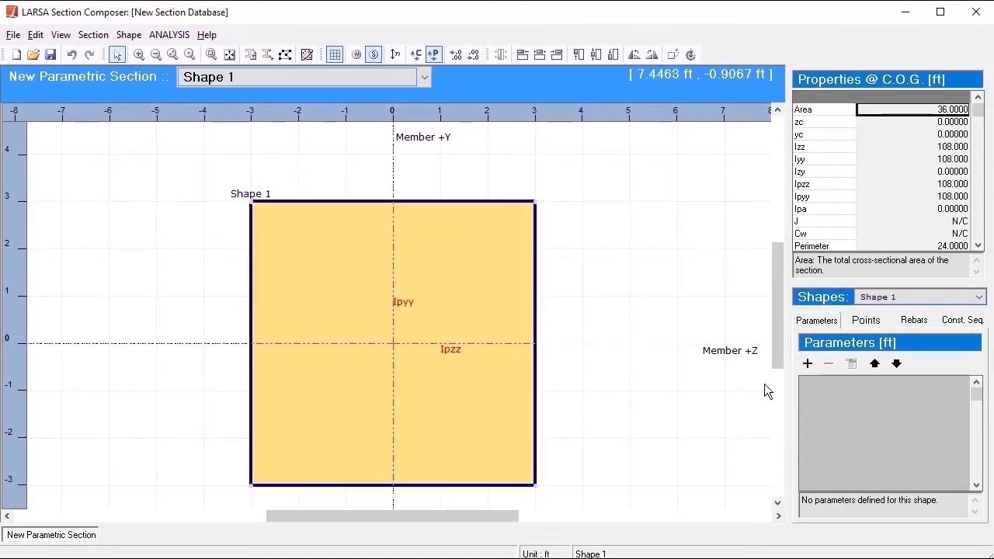
Show the square's point coordinates and switch them to local editing, keeping Shape 1 selected
click(867, 326)
click(975, 343)
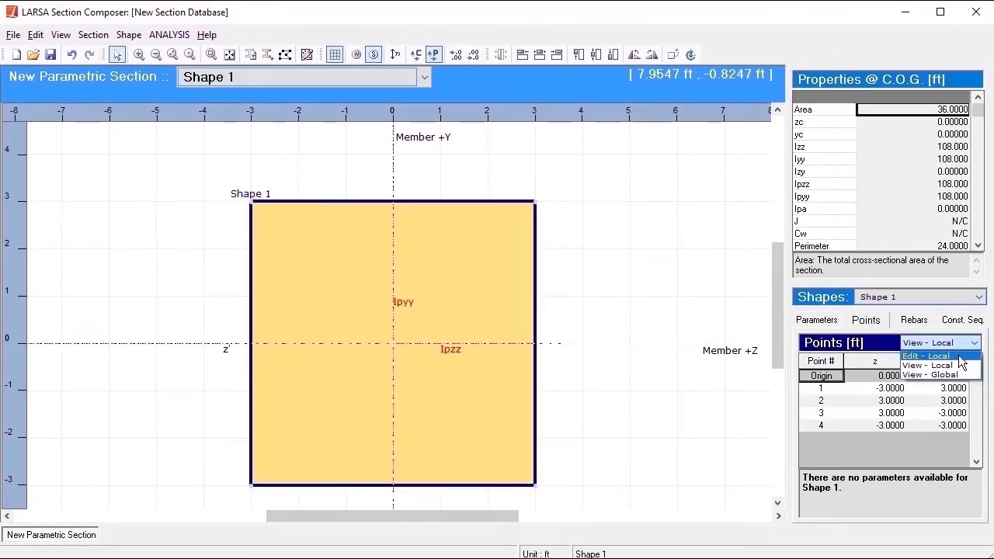
click(960, 357)
click(641, 392)
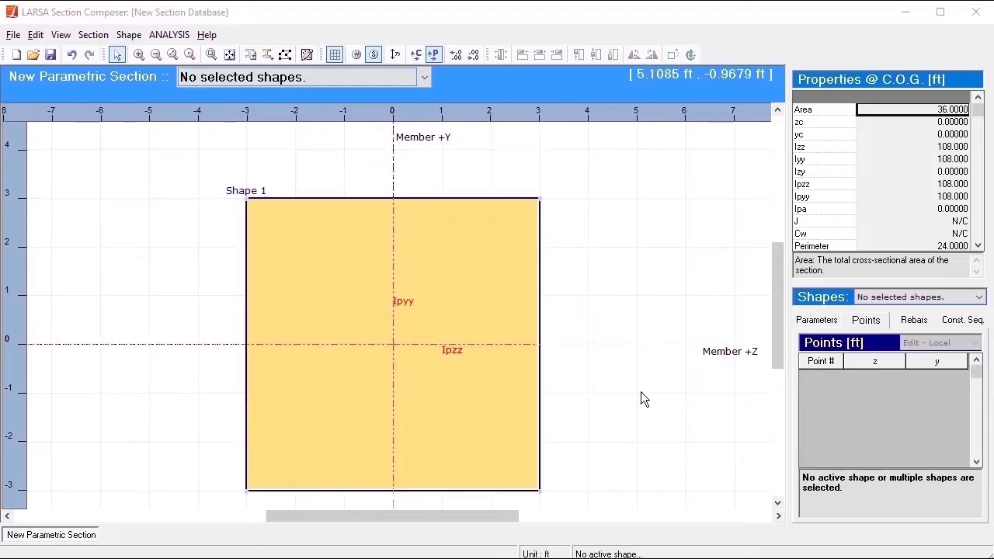
scroll(592, 380, down, 1)
click(483, 334)
Set the z coordinates of points 2 and 3 of Shape 1 to 6 ft
click(871, 402)
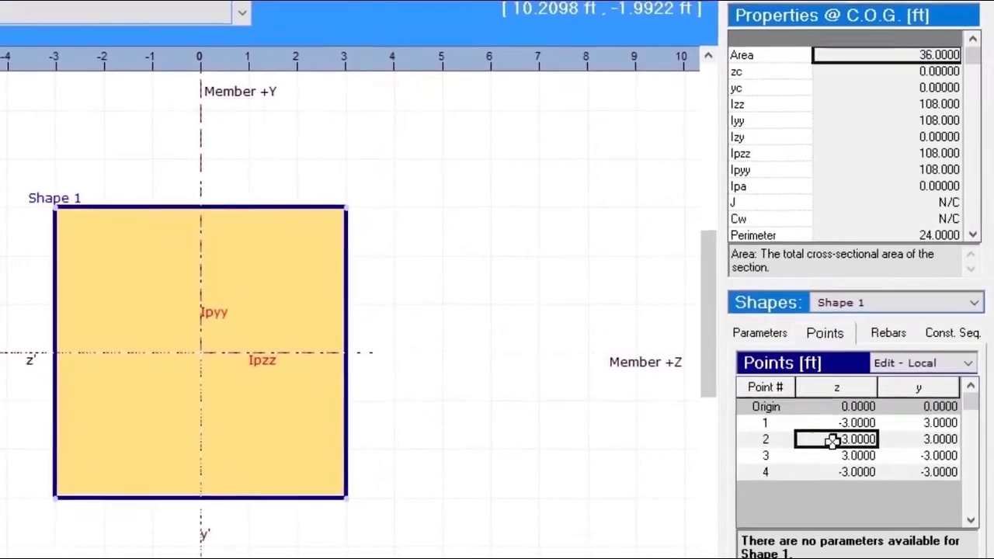
text(6)
click(854, 455)
text(6)
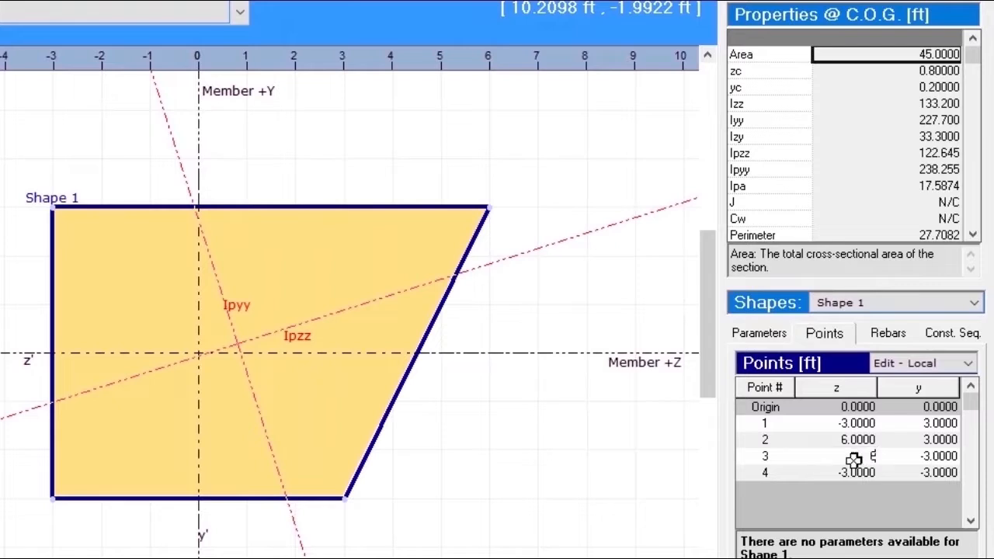
Enter the expression 6/2 for the z coordinates of points 2 and 3
click(843, 442)
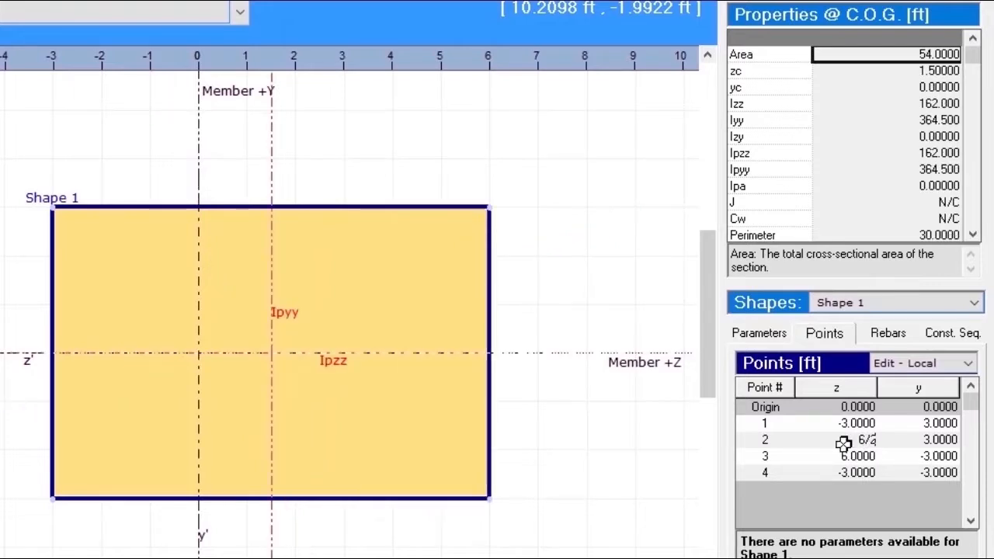
key(Return)
click(831, 459)
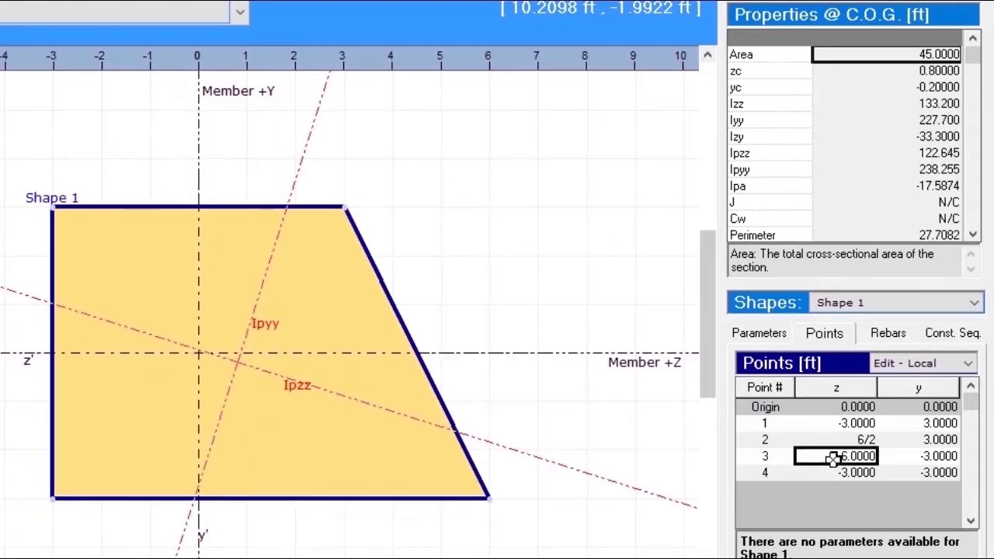
text(6/2)
key(Return)
Add a shape parameter named d to Shape 1 with value 4 and unit type Length
click(759, 335)
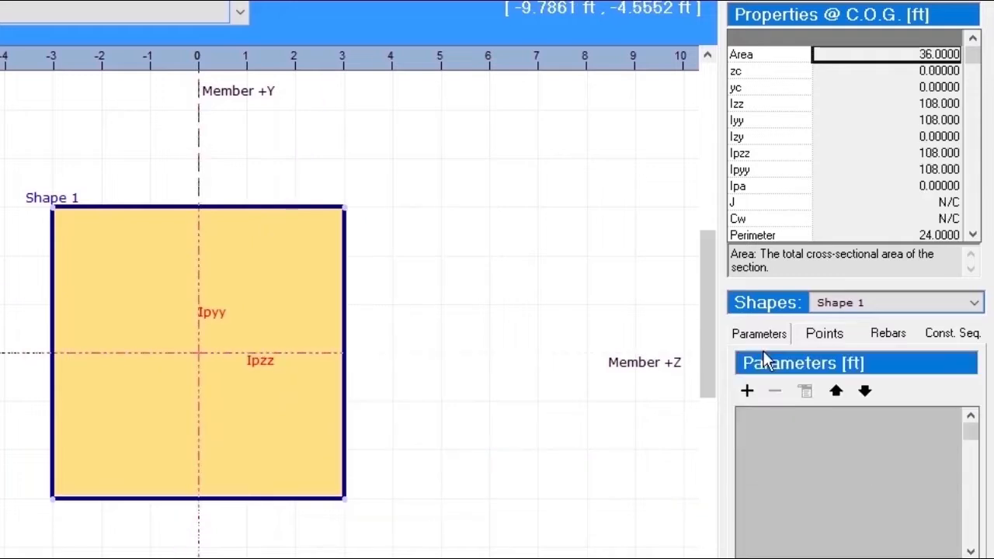
click(747, 391)
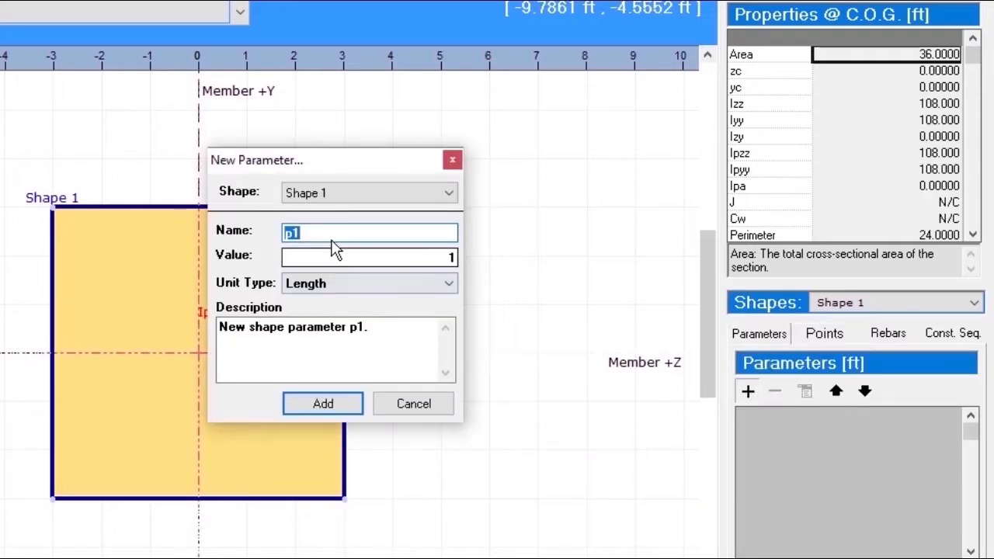
text(d)
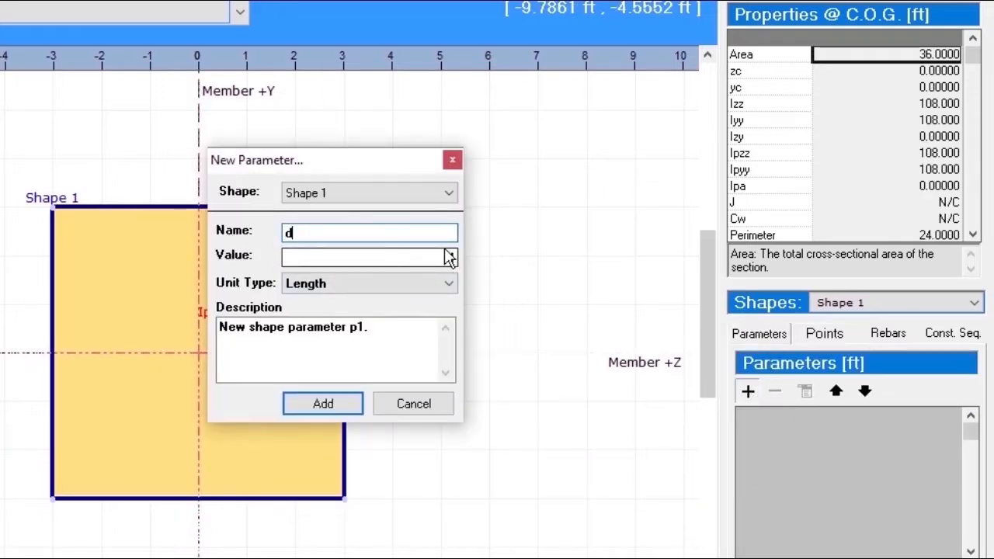
drag(426, 256, 495, 257)
text(4)
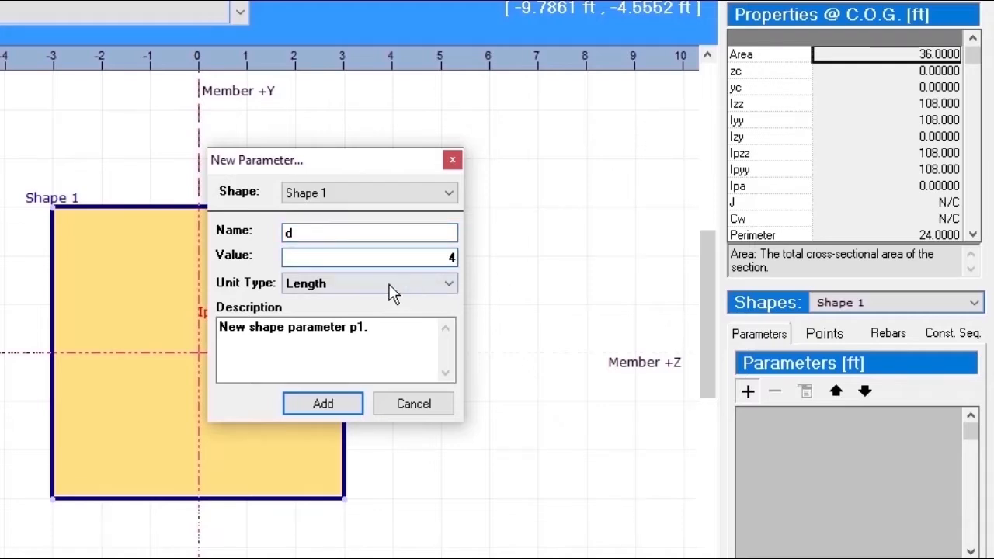
click(380, 285)
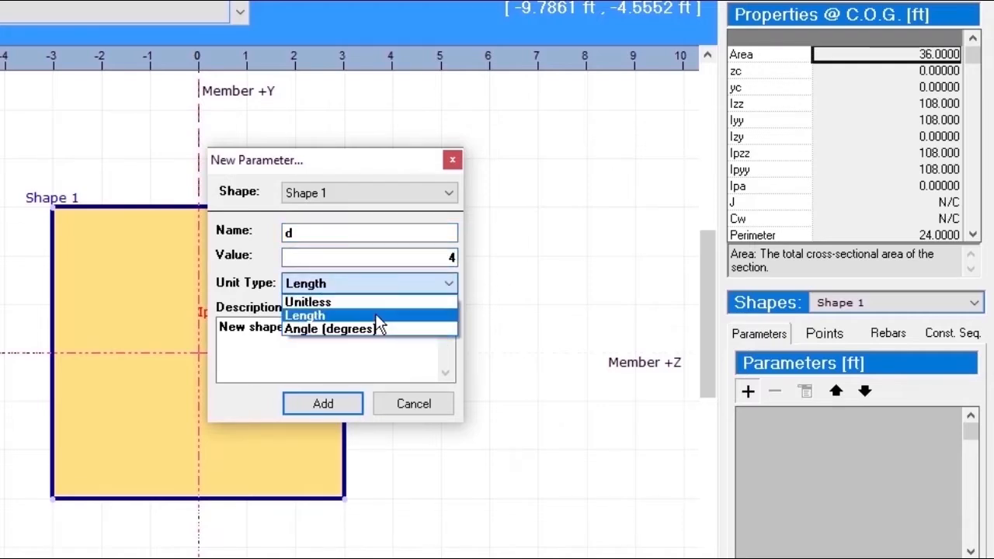
click(376, 315)
click(338, 404)
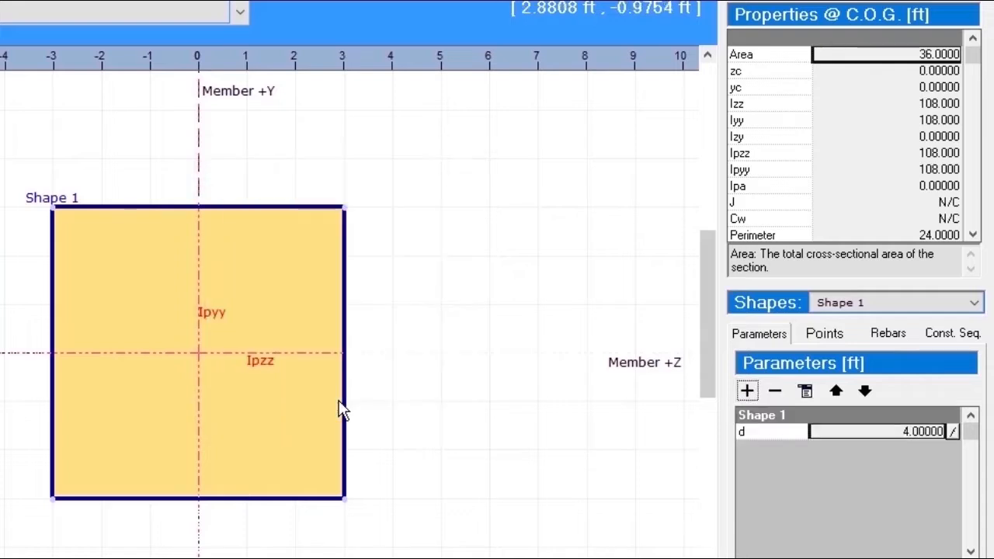
Add a second length parameter named b to Shape 1 with value 2
click(747, 391)
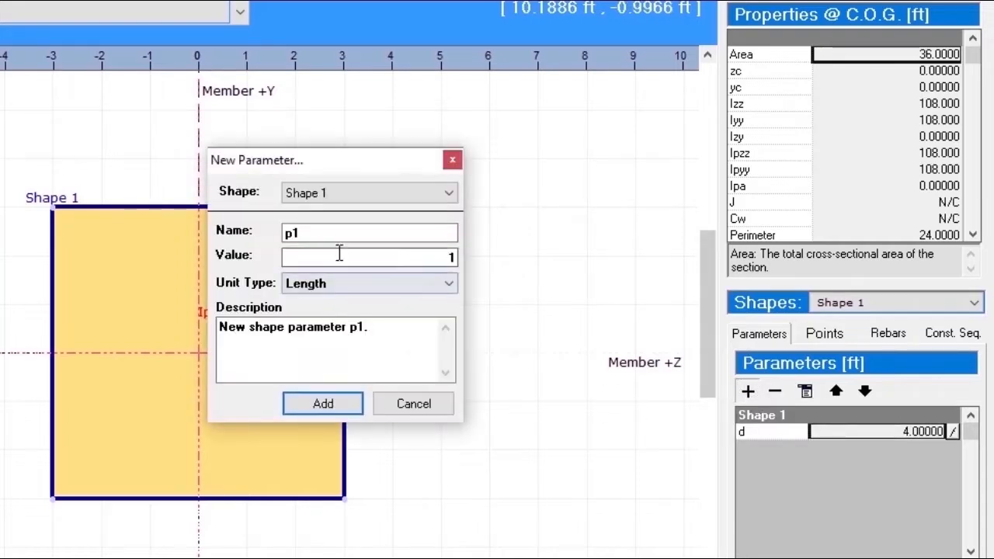
double_click(290, 232)
text(b)
drag(434, 257, 492, 251)
text(2)
Set the y coordinates of points 1 and 2 to d/2 and of points 3 and 4 to -d/2
double_click(948, 427)
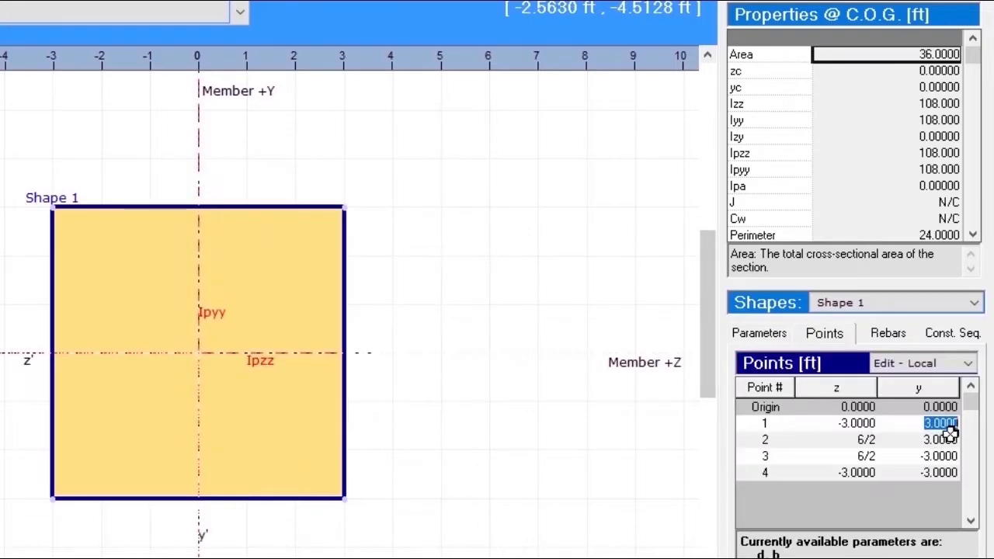
text(d/2)
double_click(943, 439)
text(d/2)
double_click(940, 455)
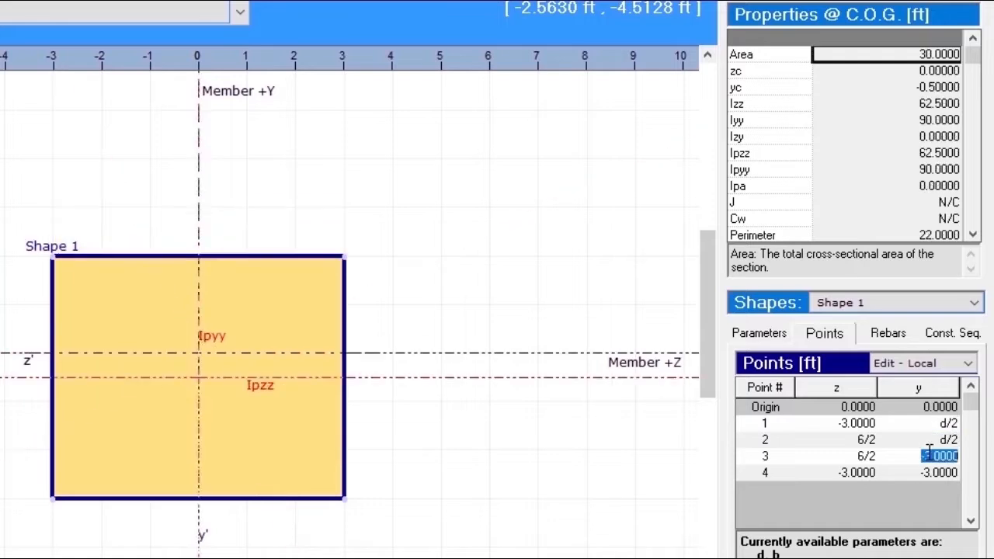
text(-d/2)
double_click(925, 472)
text(-d/2)
Set the z coordinates of points 1 and 4 to -b/2 and of points 2 and 3 to b/2
double_click(859, 423)
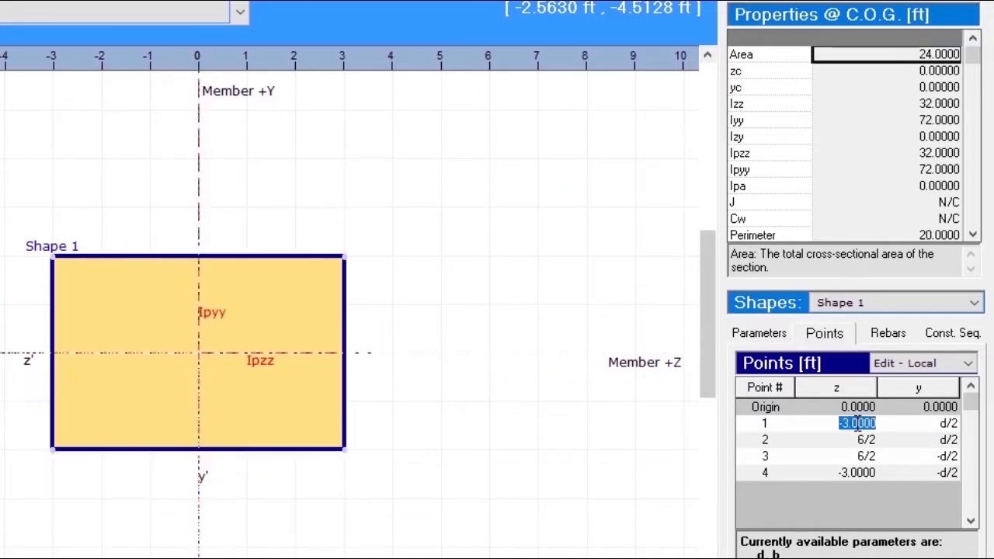
text(-b/2)
double_click(862, 440)
text(b/2)
double_click(862, 456)
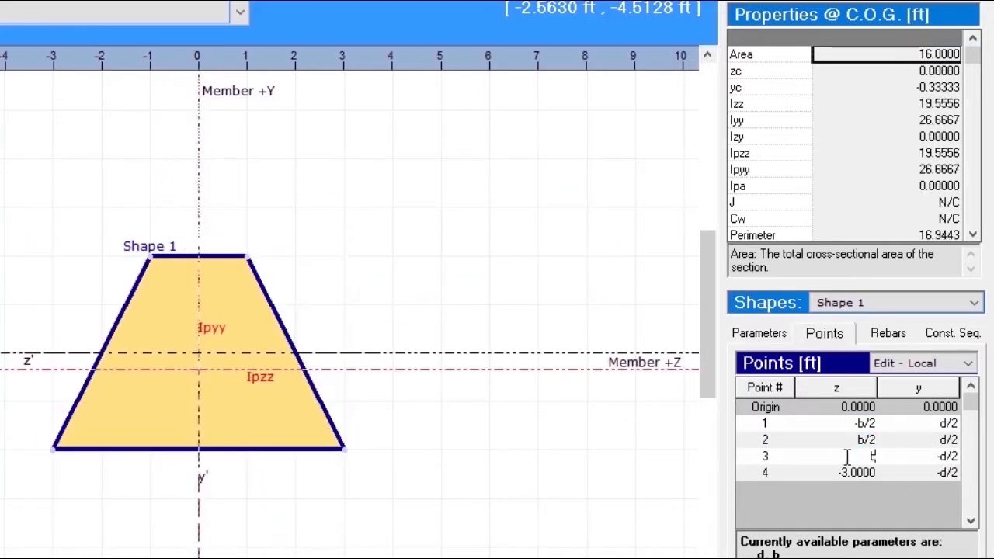
text(b/2)
double_click(860, 472)
text(-b/2)
key(Return)
Set parameter d of Shape 1 to 8 ft, and parameter b first to 4 ft and finally to 16 ft
click(760, 334)
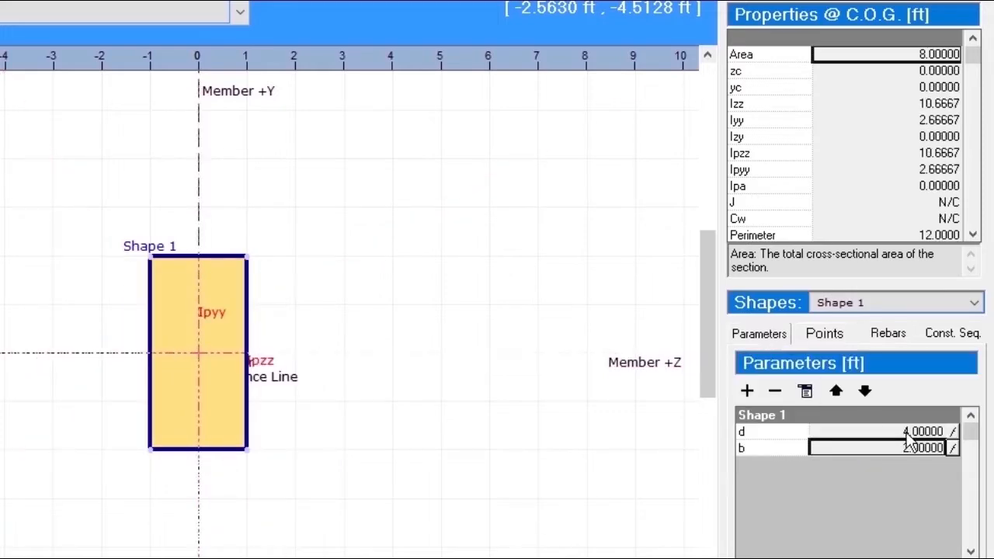
double_click(937, 430)
text(8)
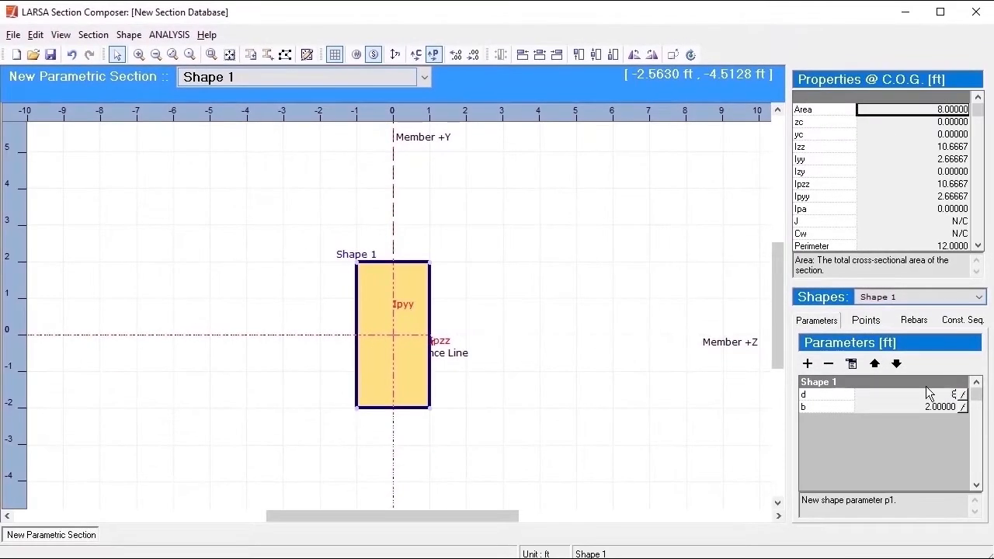
double_click(937, 417)
text(4)
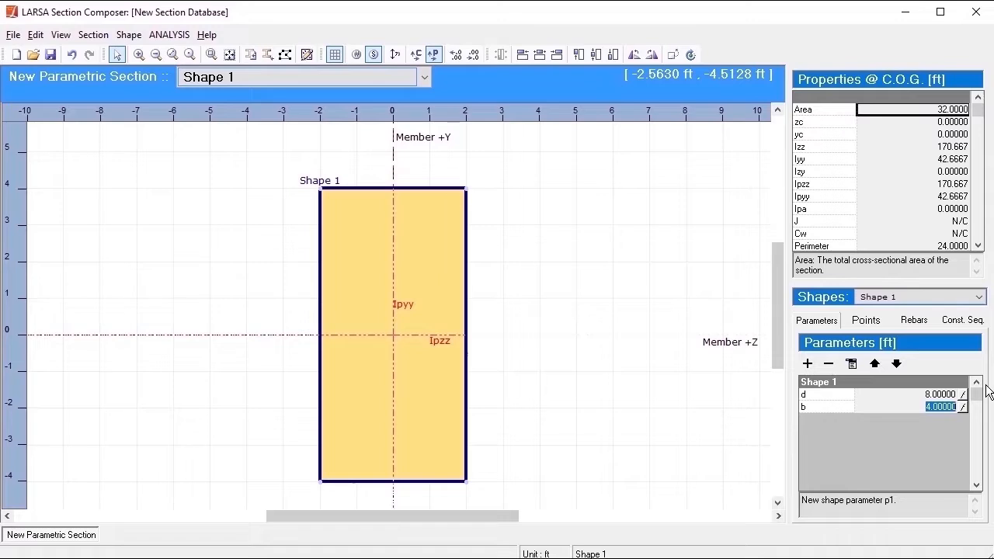
text(16)
key(Return)
Draw a free-form rectangular cutout 12 ft wide and 6 ft high inside Shape 1, from (-6, 3) to (6, -3)
click(129, 34)
mouse_move(186, 106)
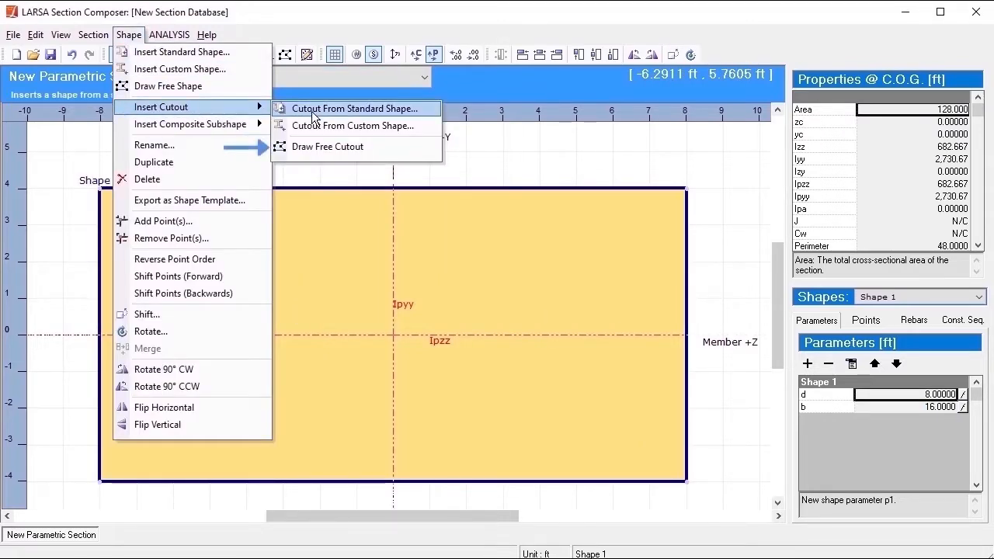
click(401, 149)
click(173, 224)
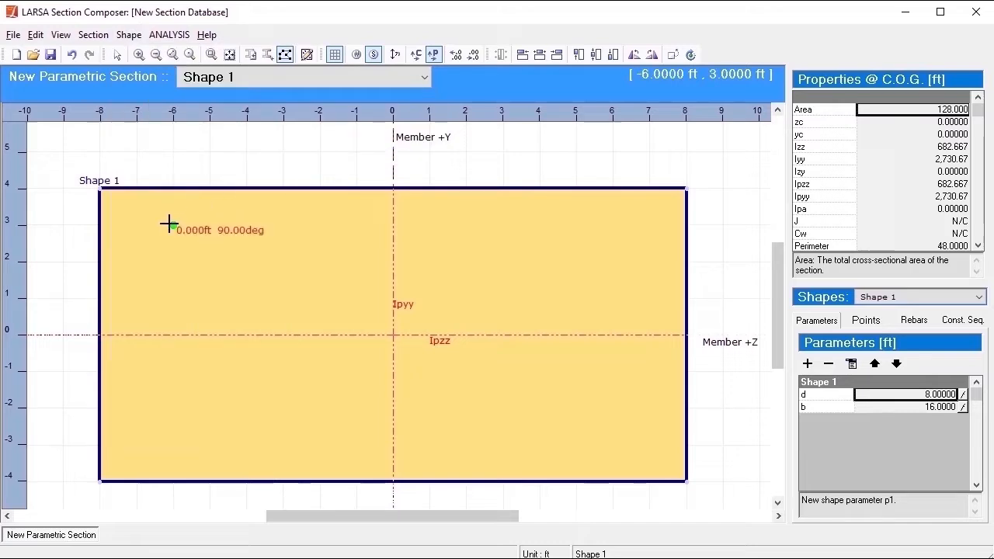
click(613, 225)
click(612, 445)
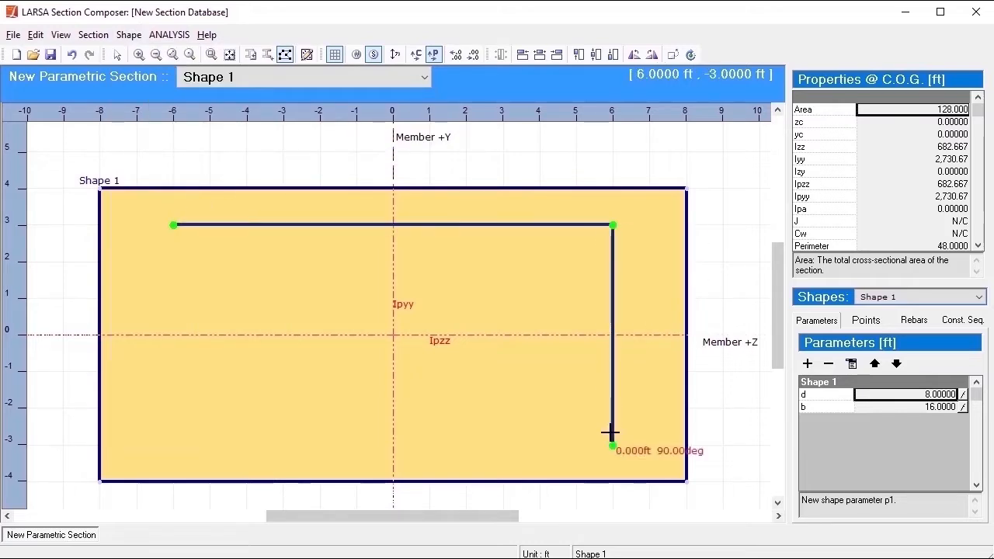
click(173, 445)
click(174, 225)
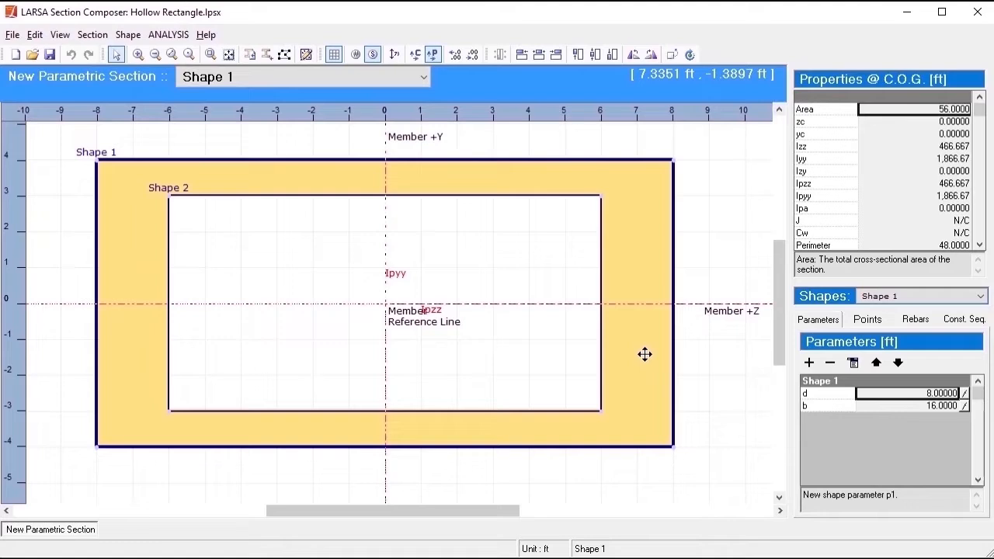
Turn on the display of point numbers for Shape 1
click(354, 56)
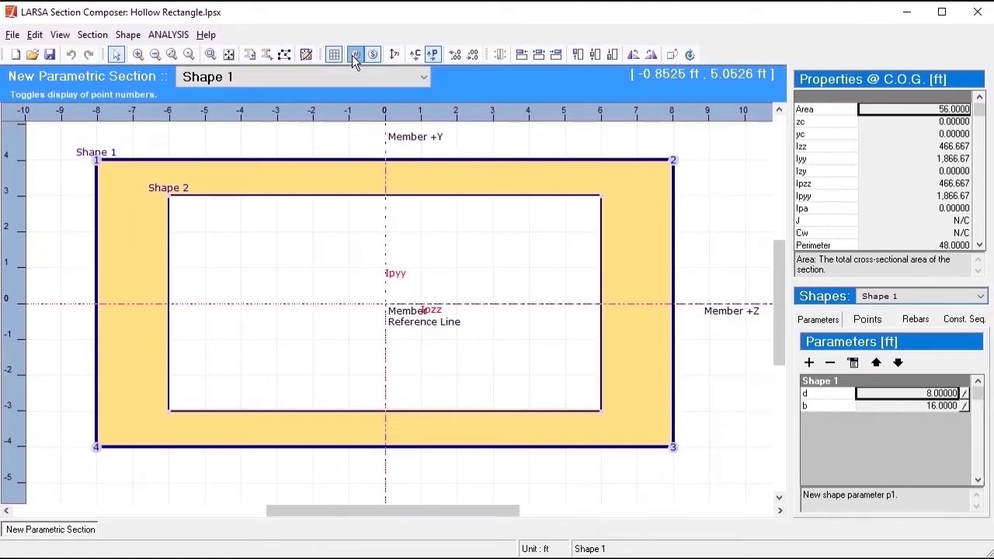
Set point 2 of Shape 1 as stress point 1 [Top, Right]
right_click(672, 159)
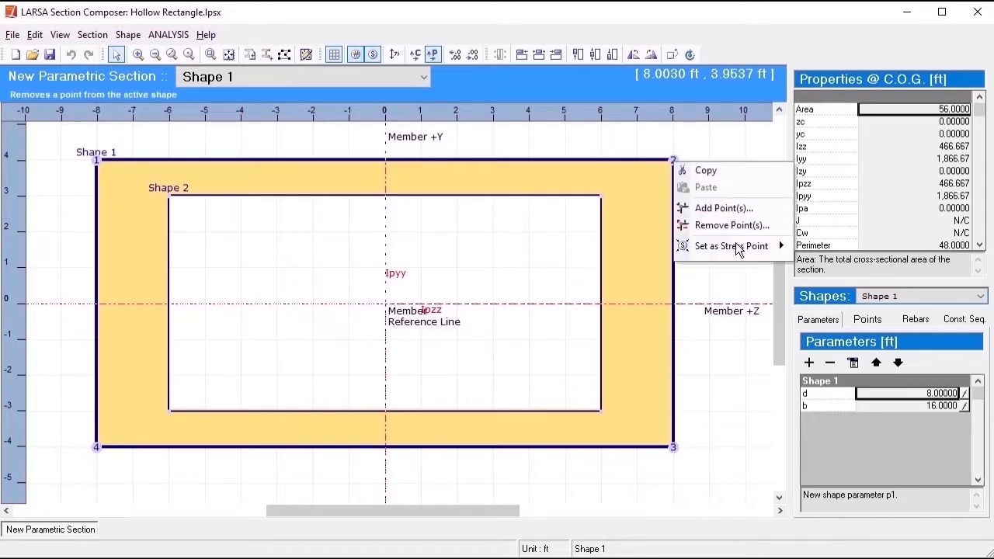
mouse_move(736, 252)
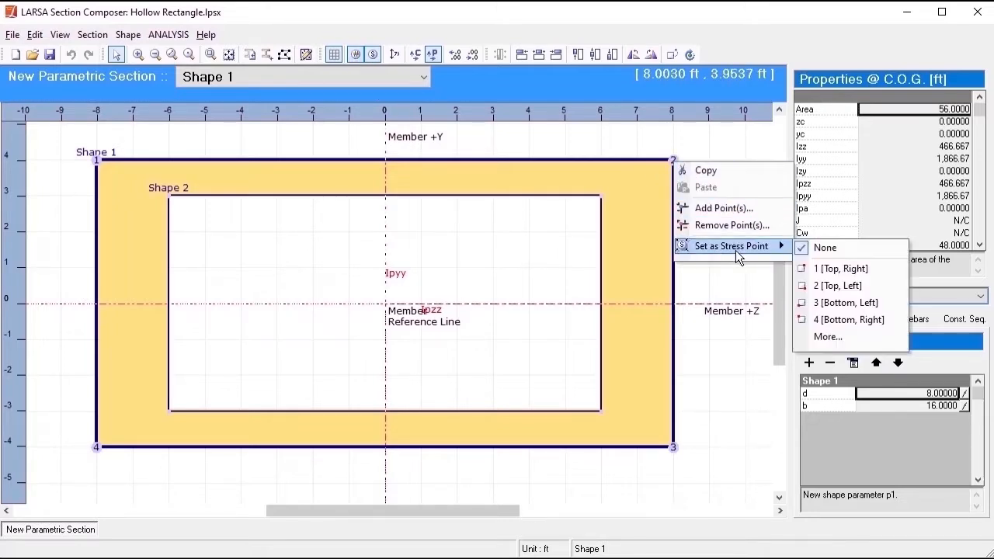
click(841, 271)
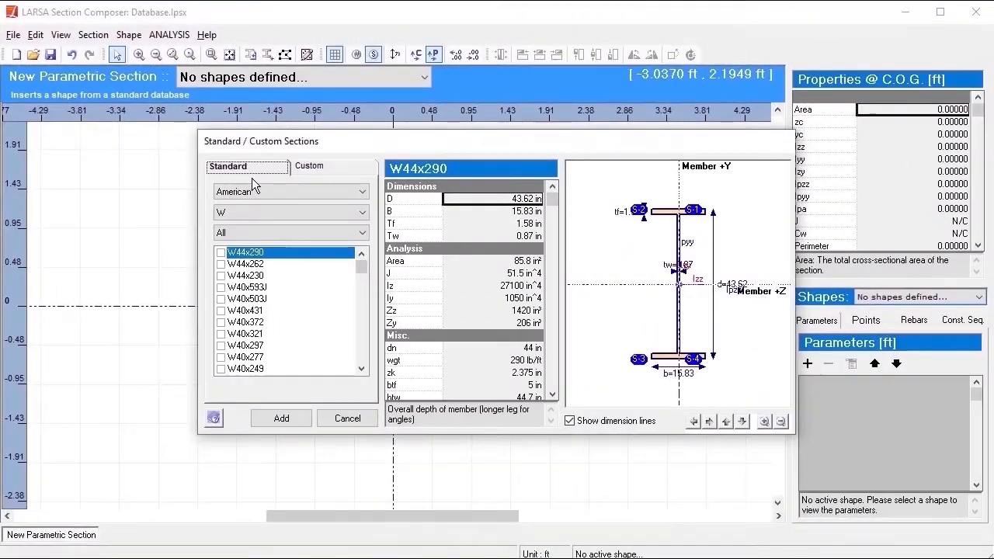
Add the W40x593J shape from the American standard W sections
click(229, 275)
click(231, 288)
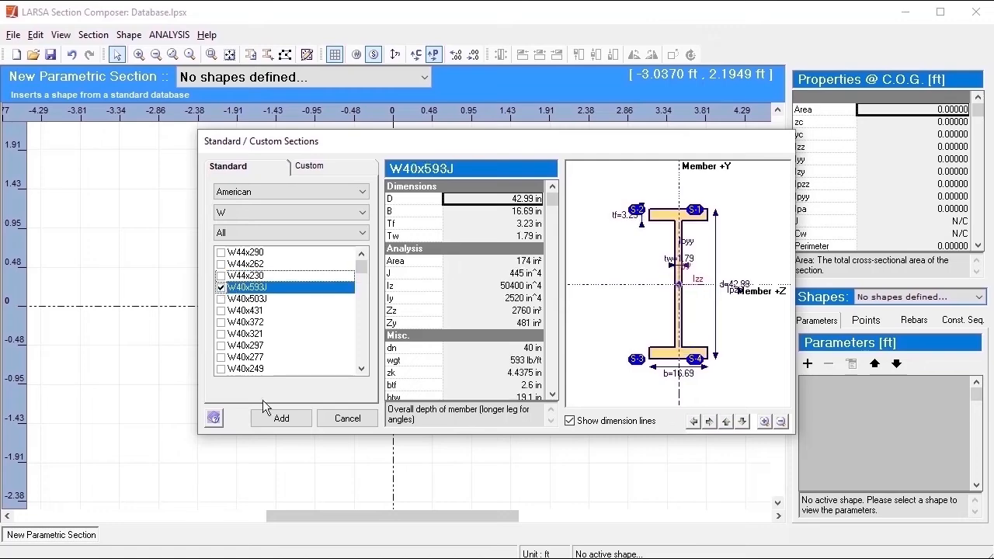
click(281, 418)
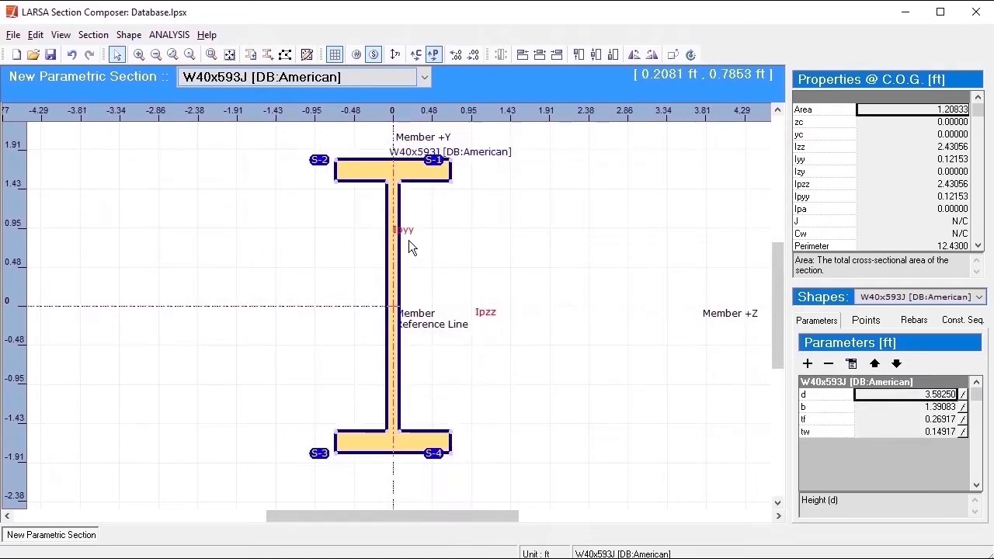
Insert a custom Rectangle from the basic shapes with depth d 0.26917 ft and width b 1.39083 ft
click(129, 35)
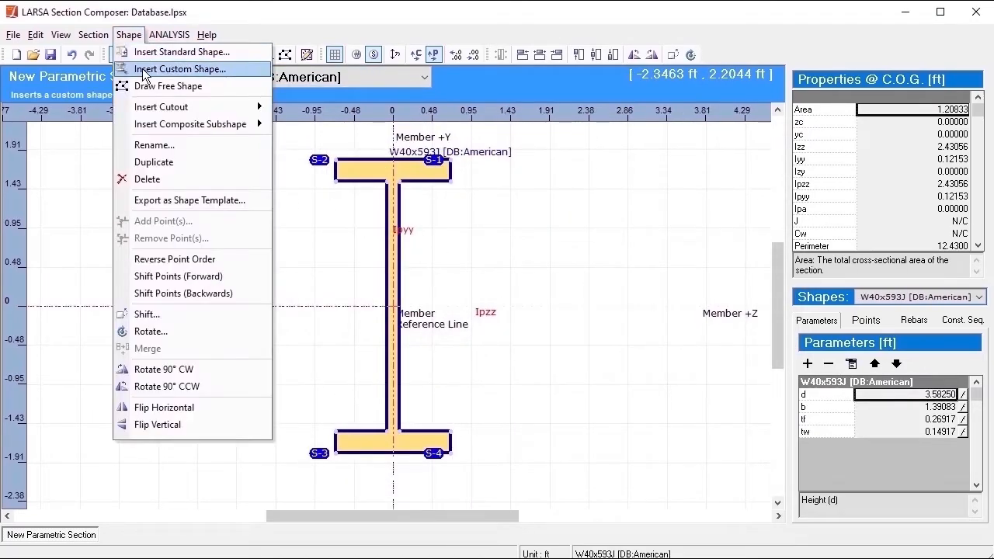
click(163, 69)
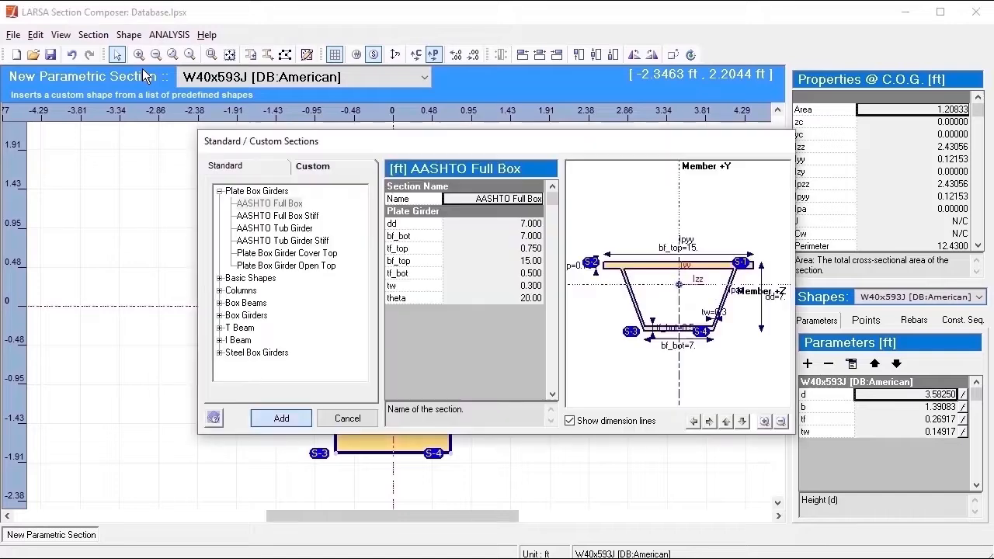
click(220, 278)
click(256, 353)
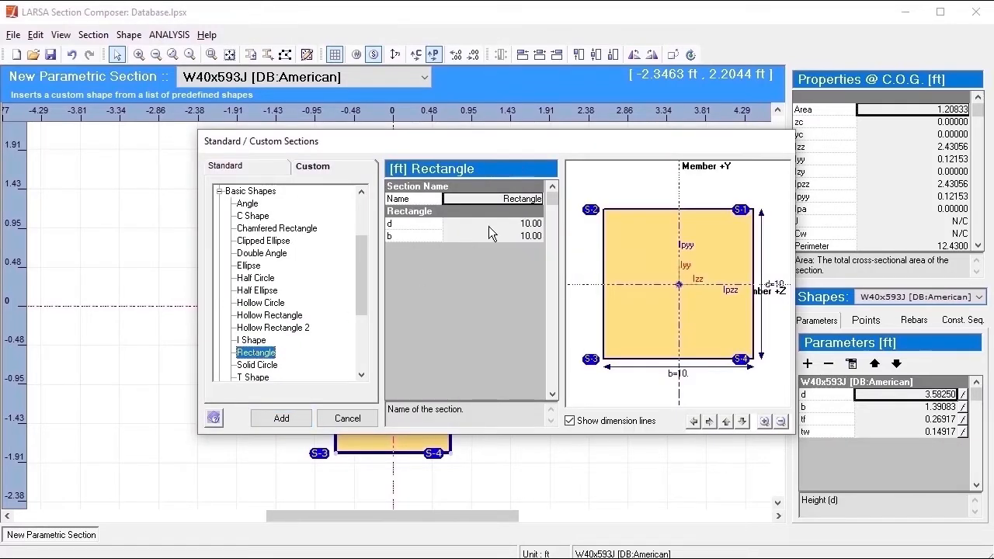
click(521, 223)
text(0.2)
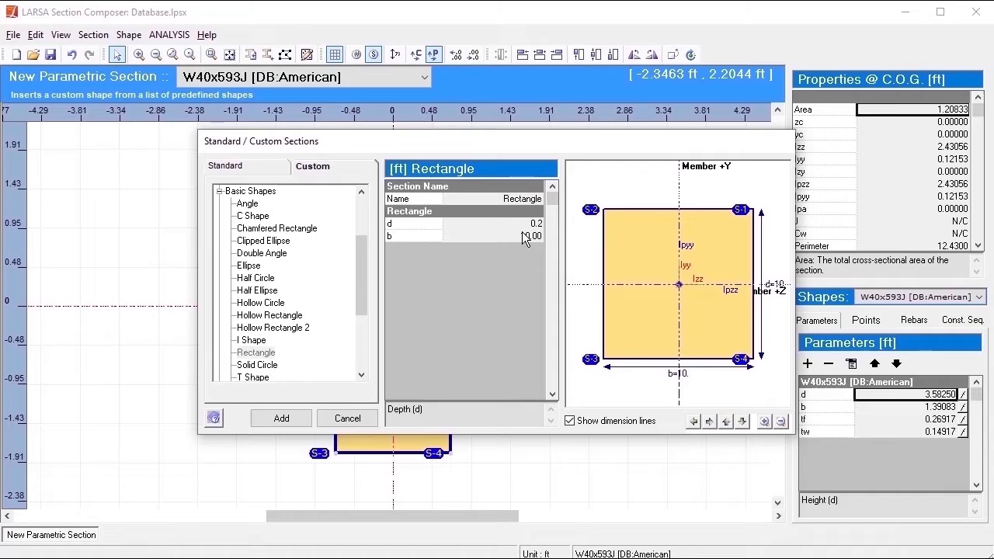
text(6917)
click(501, 236)
text(1.39)
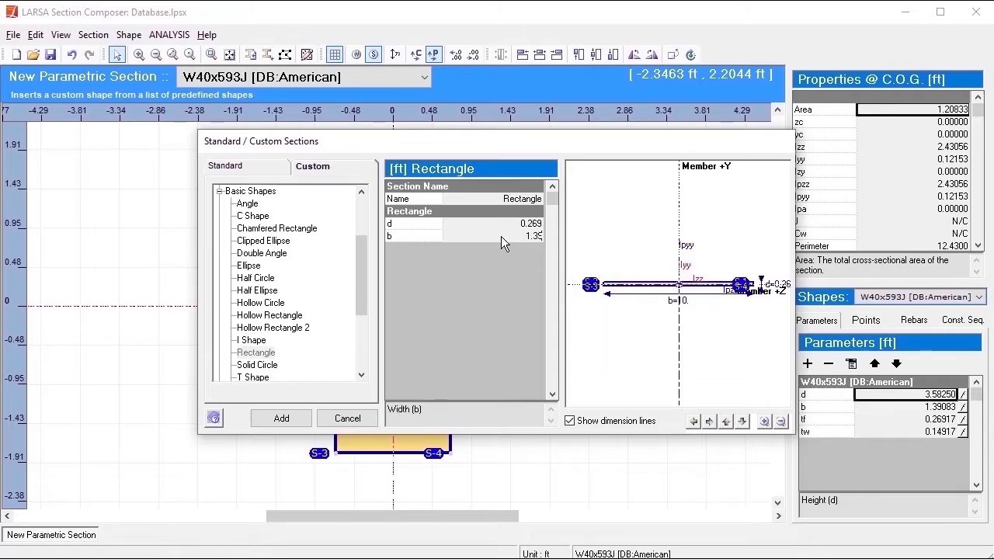
text(083)
key(Return)
click(283, 420)
Move the Rectangle and the W40x593J shape apart, with the Rectangle up on the +Z side and the I-shape on the -Z side
scroll(527, 351, down, 4)
drag(419, 308, 530, 256)
scroll(520, 280, down, 2)
drag(474, 268, 549, 241)
drag(388, 222, 236, 265)
drag(539, 243, 516, 218)
Align the W40x593J shape by its left edge, its right edge and finally its centre to the member reference Y-axis
click(247, 285)
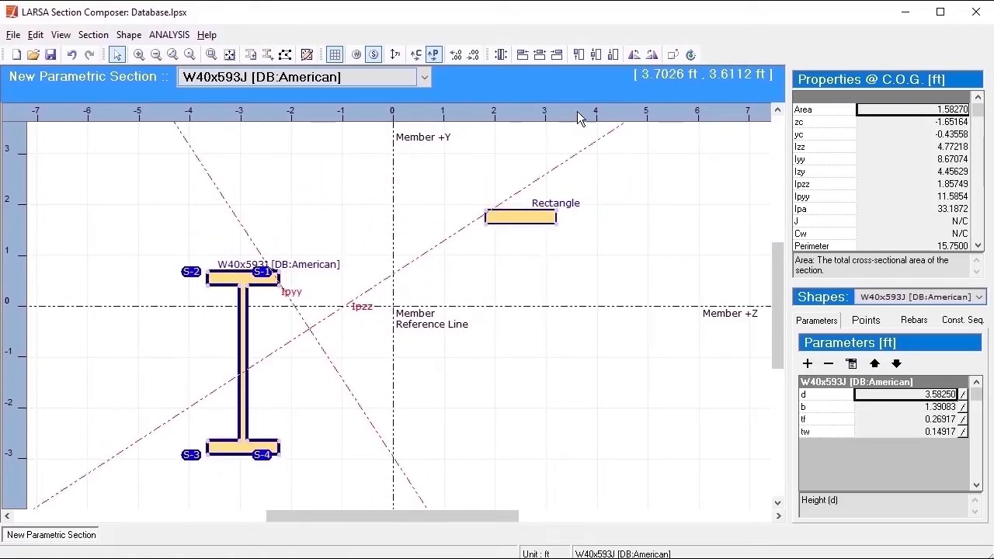
click(523, 54)
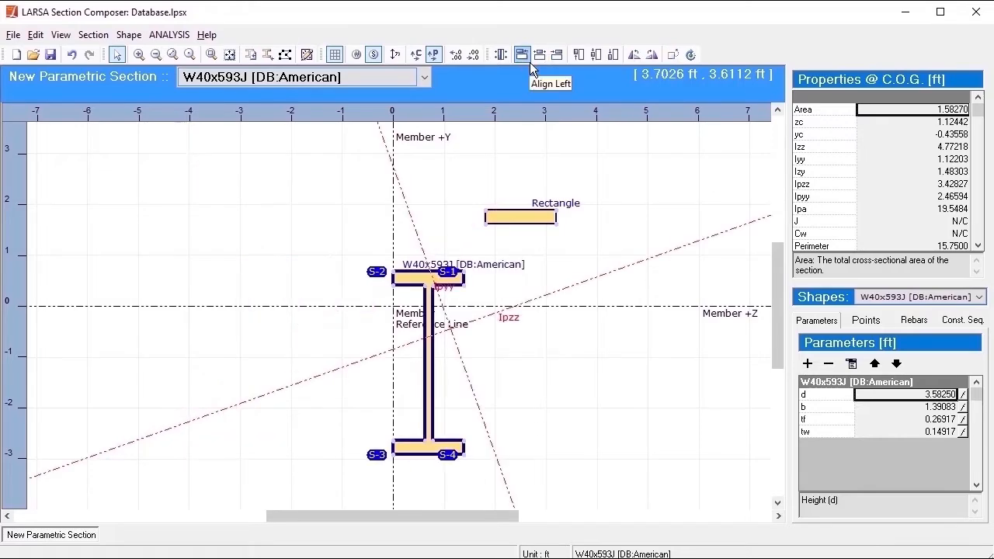
click(555, 56)
click(569, 62)
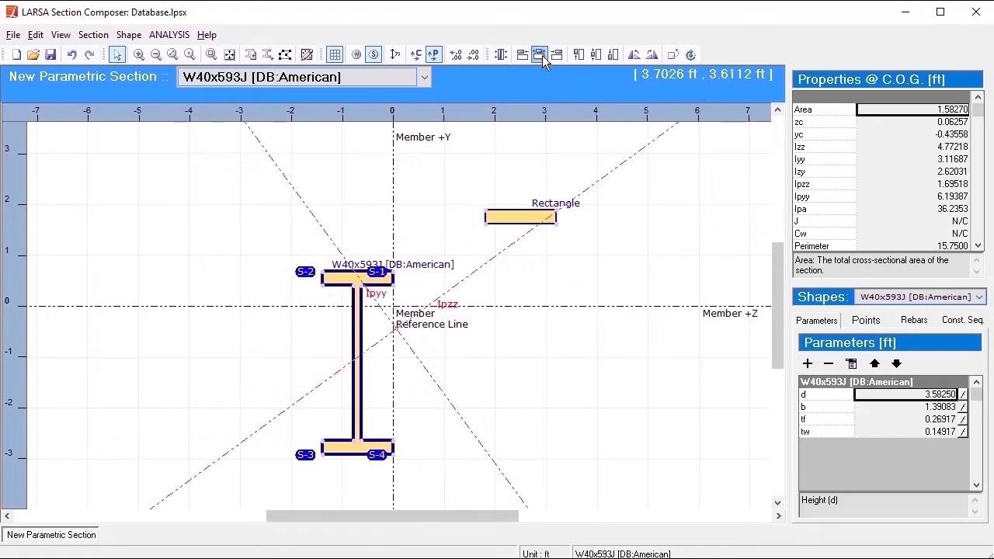
click(541, 55)
click(553, 59)
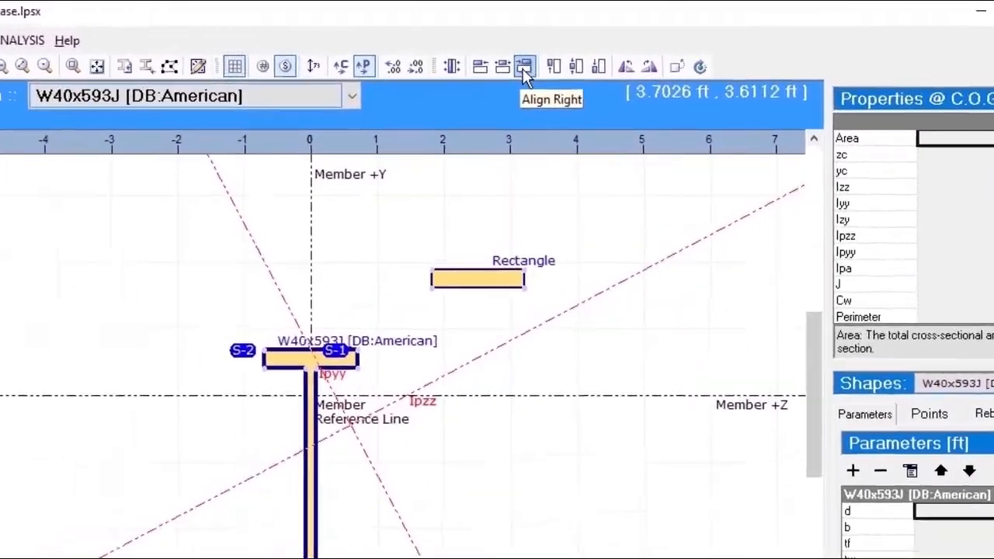
Centre the W40x593J shape on Rectangle - Center (Z) and snap the Rectangle's bottom edge to the I-shape's top flange
click(553, 58)
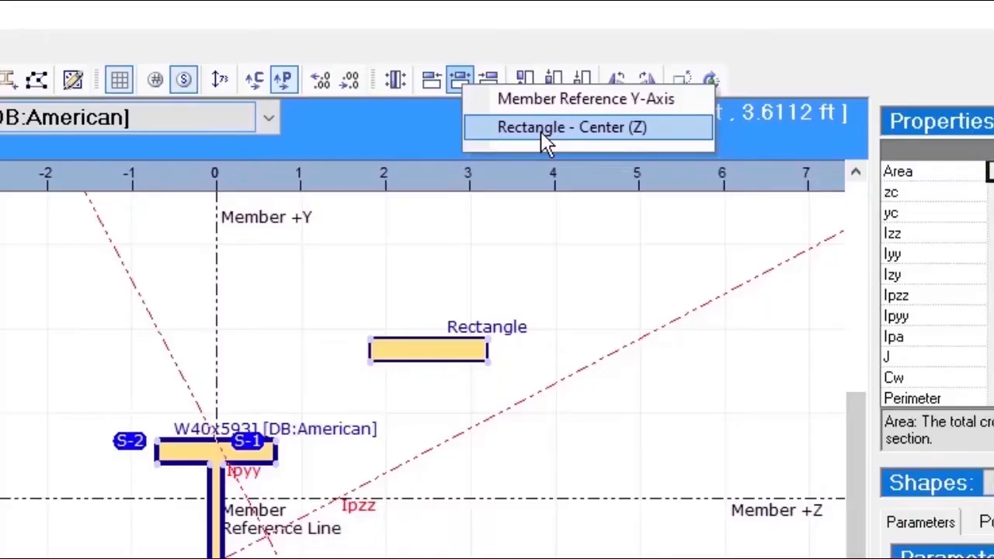
click(544, 131)
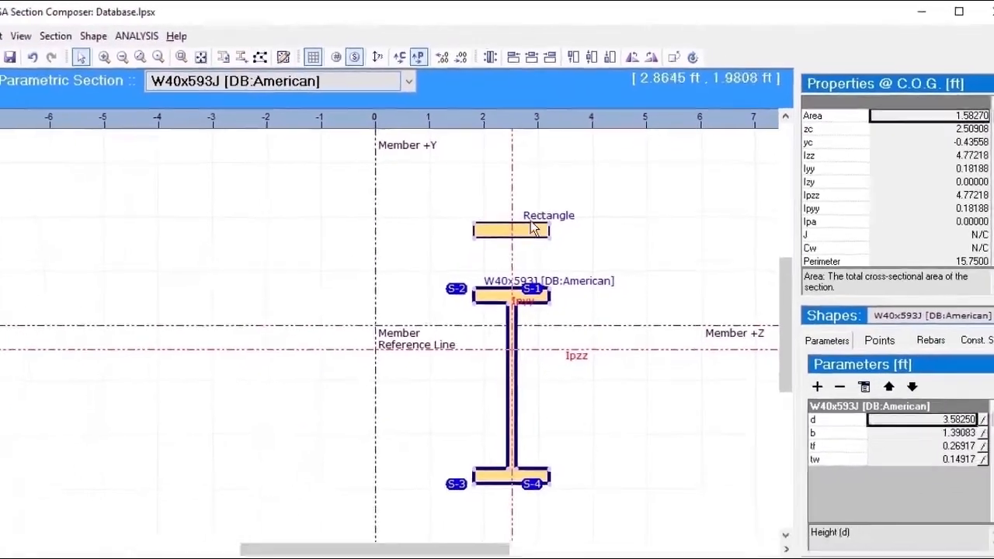
click(486, 293)
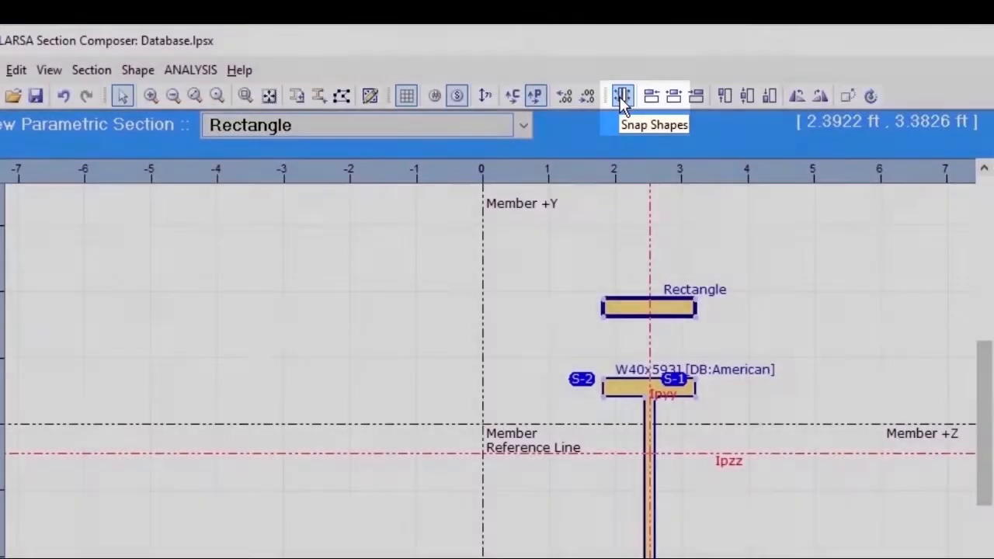
click(597, 92)
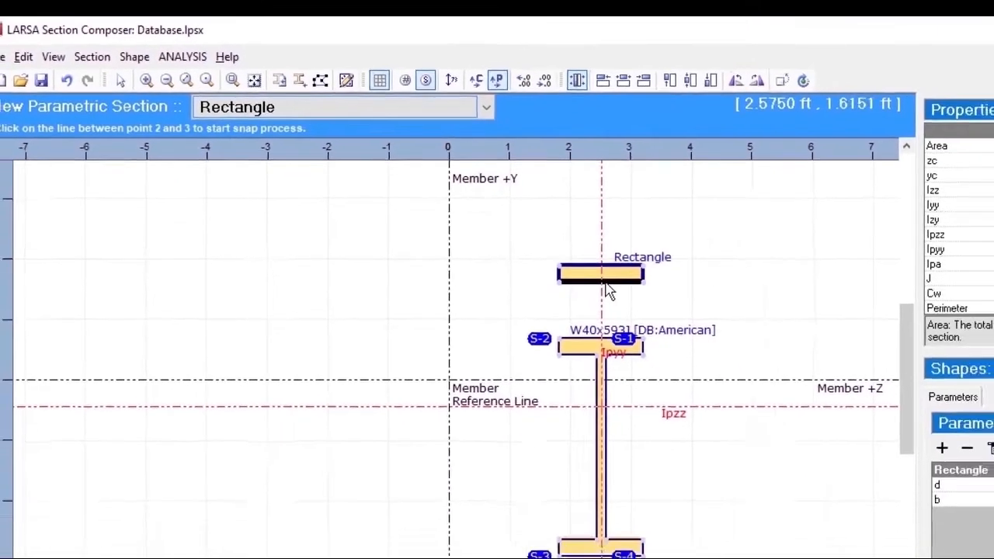
click(649, 315)
click(522, 262)
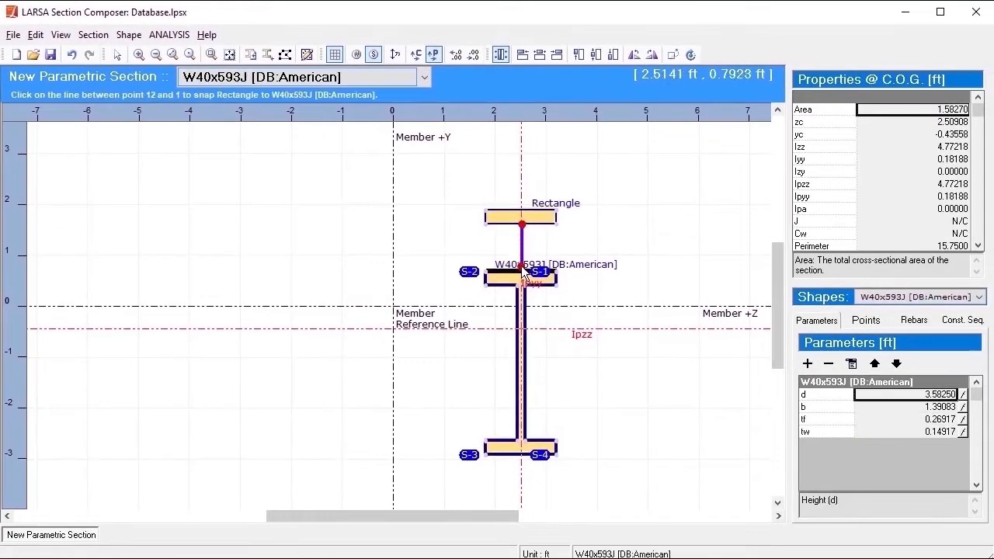
Select both the Rectangle and the W40x593J shape and move the section centroid to the member center
drag(410, 213, 590, 460)
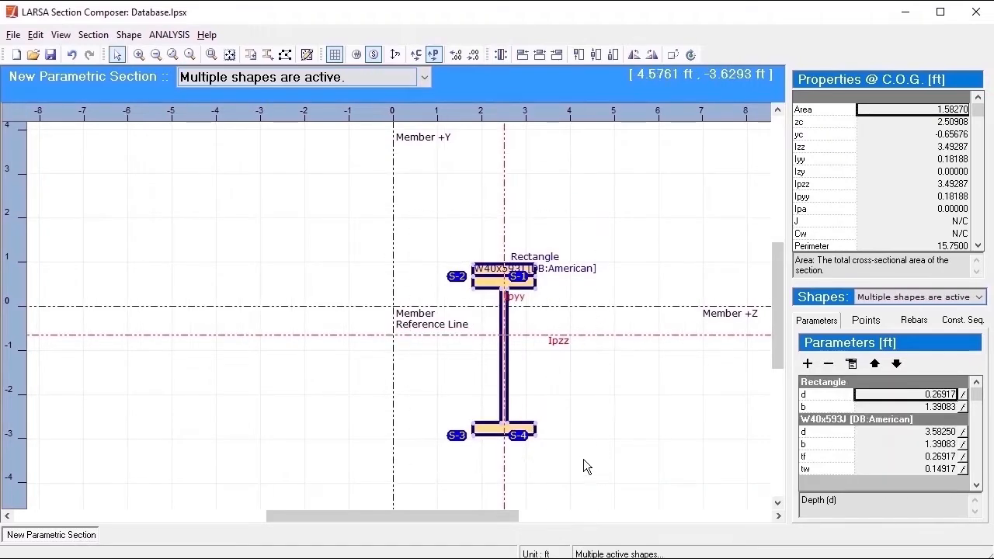
click(93, 35)
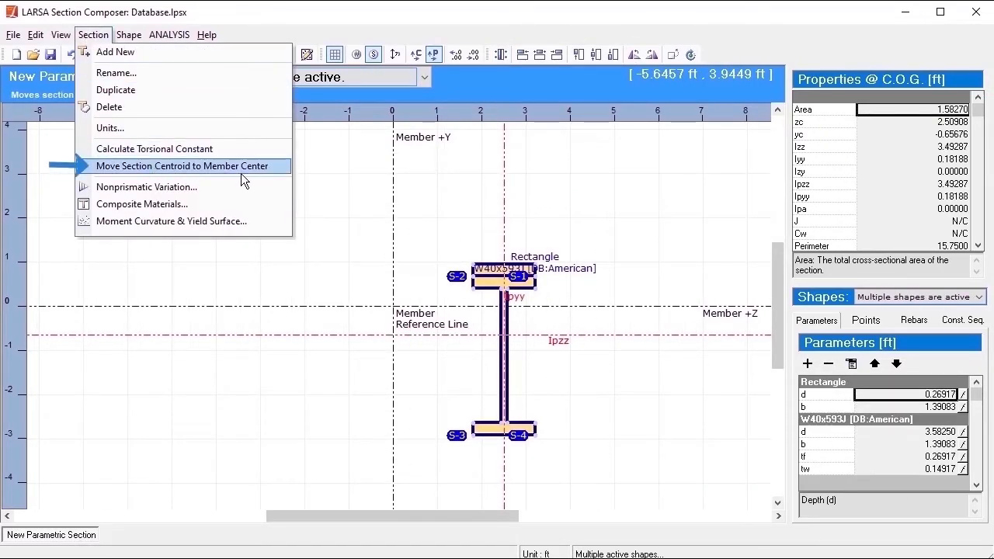
click(275, 169)
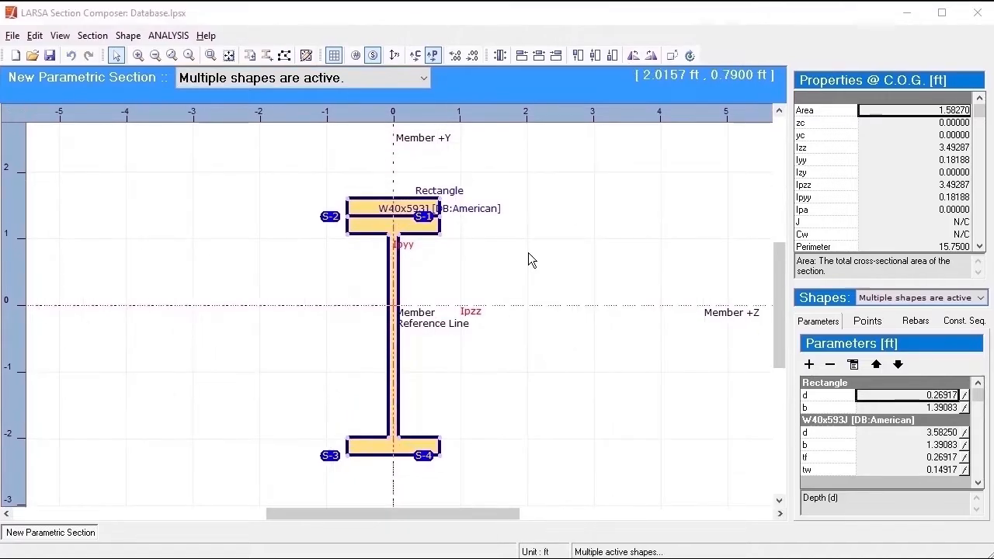
click(395, 55)
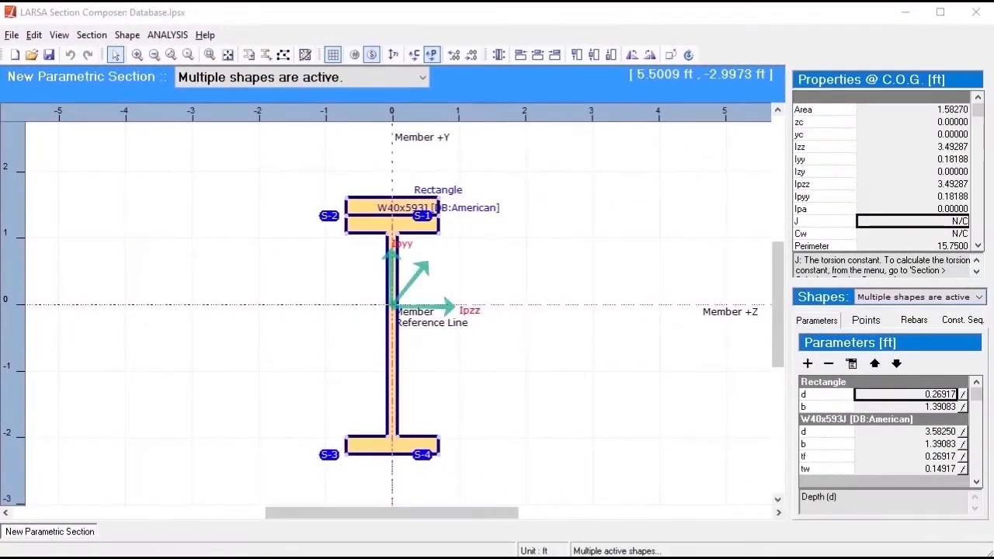
scroll(701, 262, down, 3)
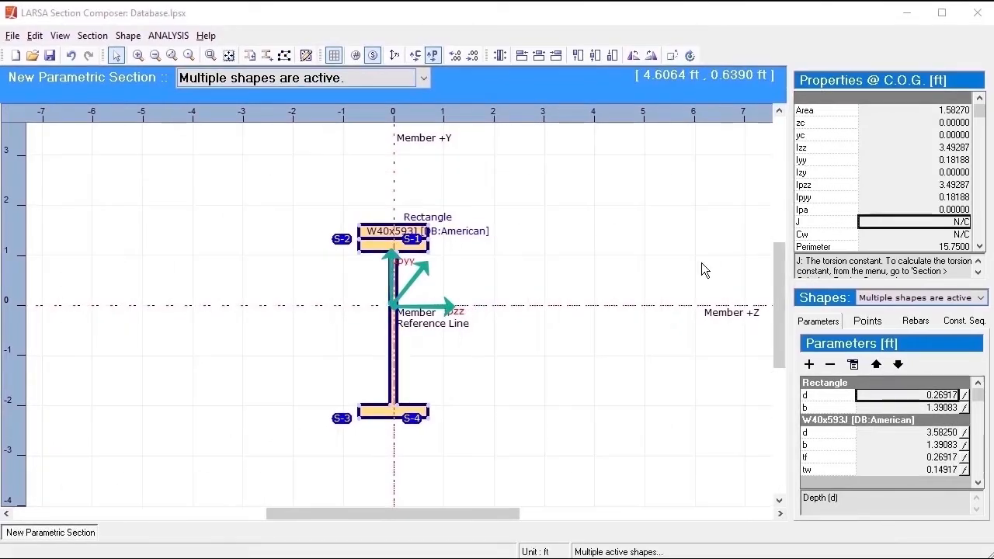
click(584, 61)
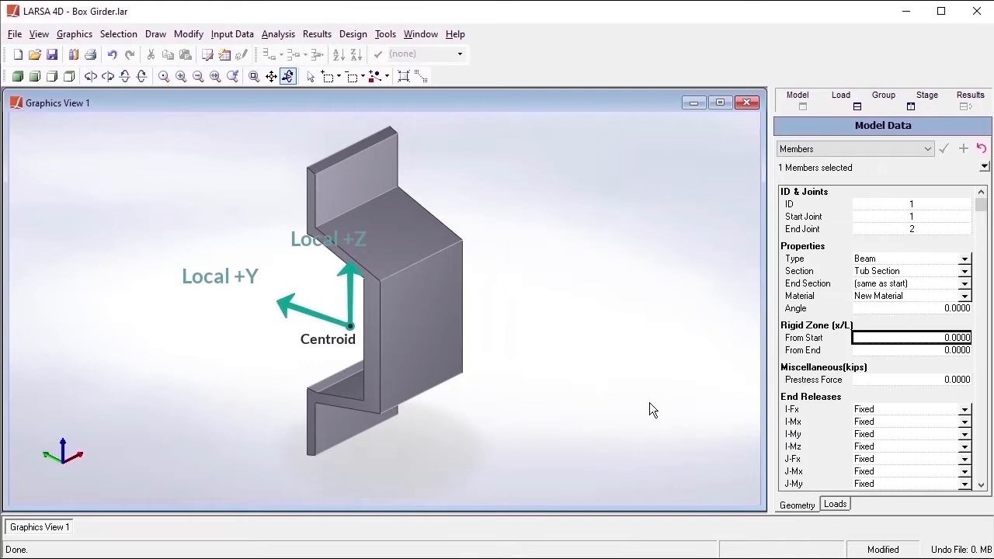
Set the orientation angle of the Tub Section beam member to 90 in the LARSA 4D Box Girder model and apply it
click(906, 304)
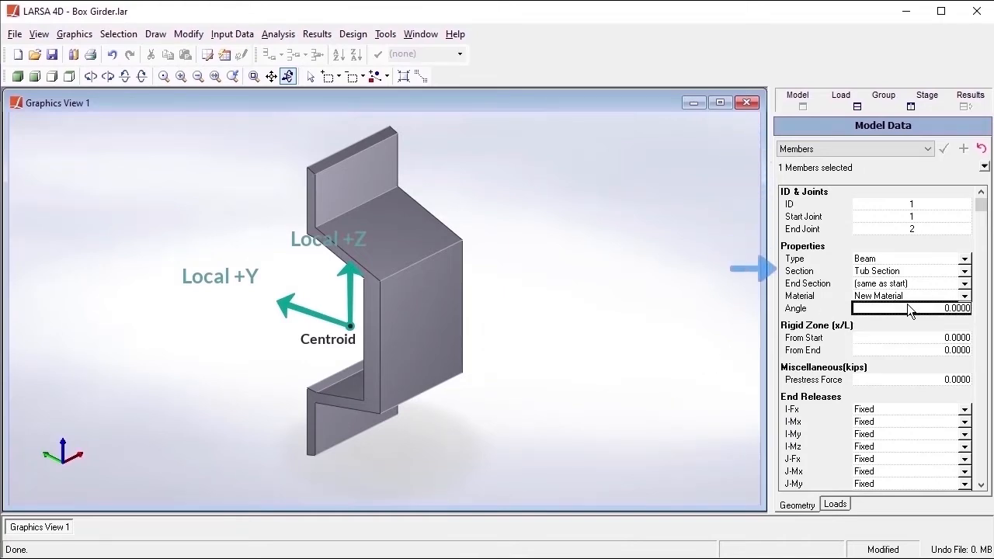
text(90)
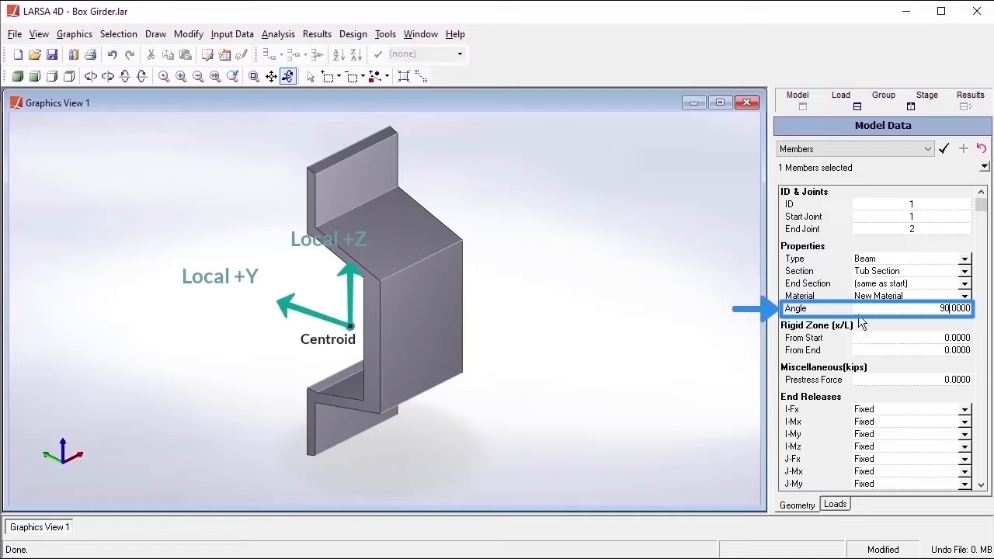
click(944, 153)
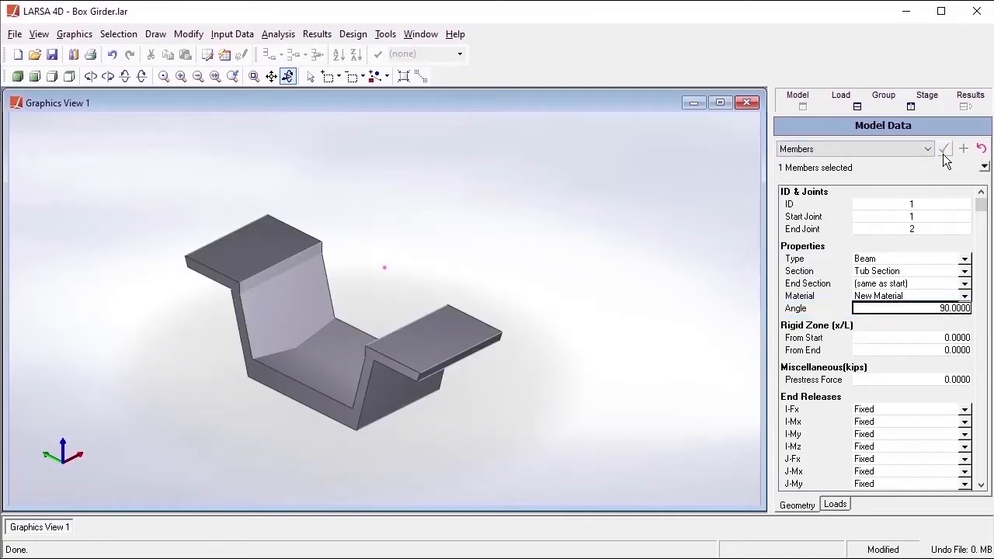
Examine the rotated tub girder from the side and end-on relative to its joints
click(34, 76)
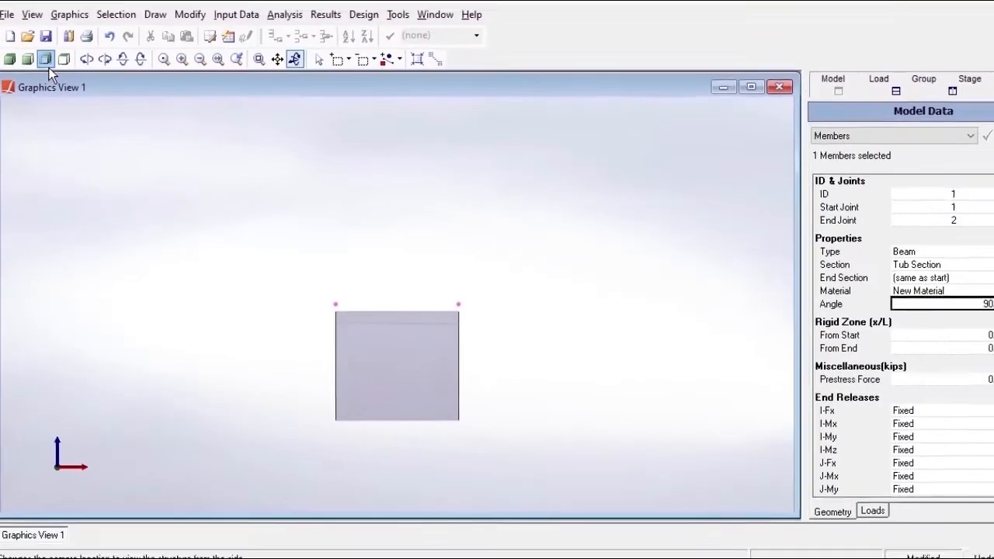
click(53, 77)
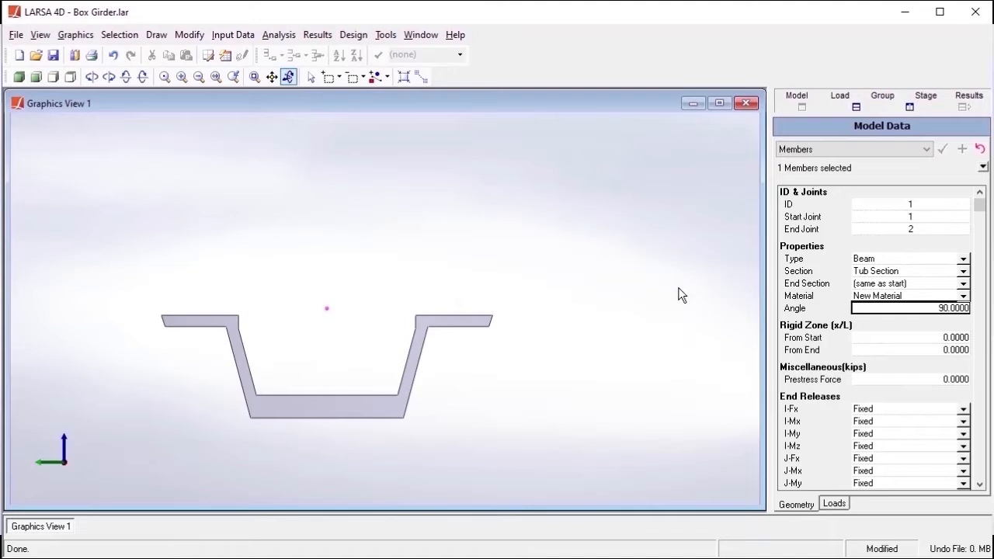
drag(679, 295, 566, 305)
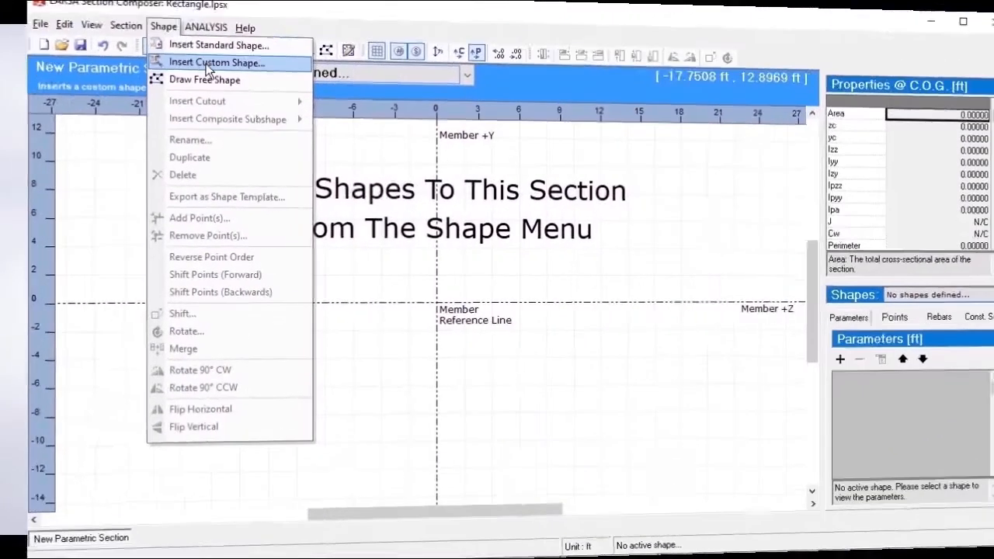
Insert a custom Rectangle with depth d 8 ft and width b 1 ft into the empty section in Section Composer
click(167, 59)
scroll(256, 285, down, 3)
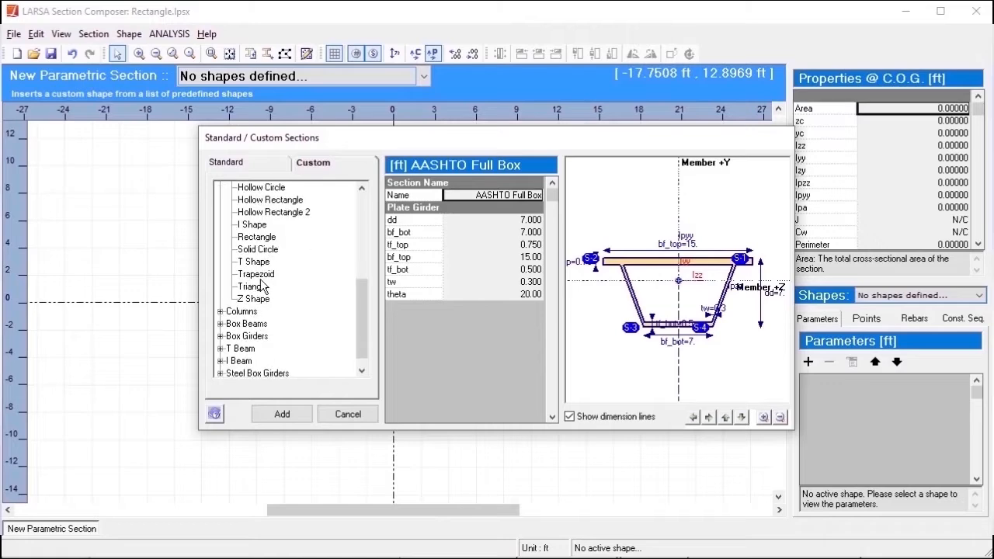
click(257, 238)
click(518, 222)
text(8)
click(526, 233)
text(1)
key(Return)
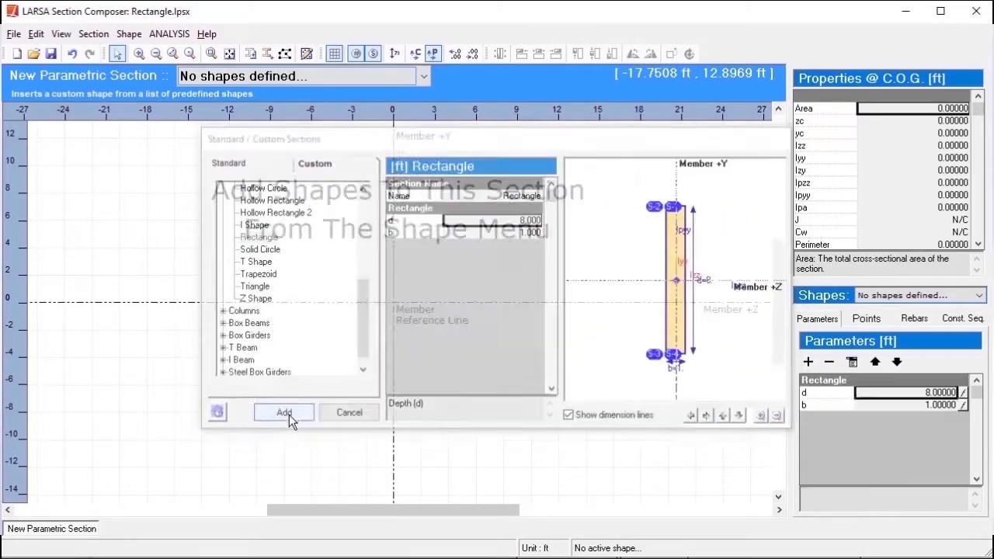
click(282, 414)
Make three copies of the Rectangle and spread the upright shapes out side by side along the Z axis
right_click(480, 312)
drag(276, 353, 381, 318)
right_click(334, 330)
click(348, 337)
right_click(349, 335)
click(363, 344)
drag(291, 313, 461, 317)
Rotate Shape 2 by 90 degrees
right_click(369, 320)
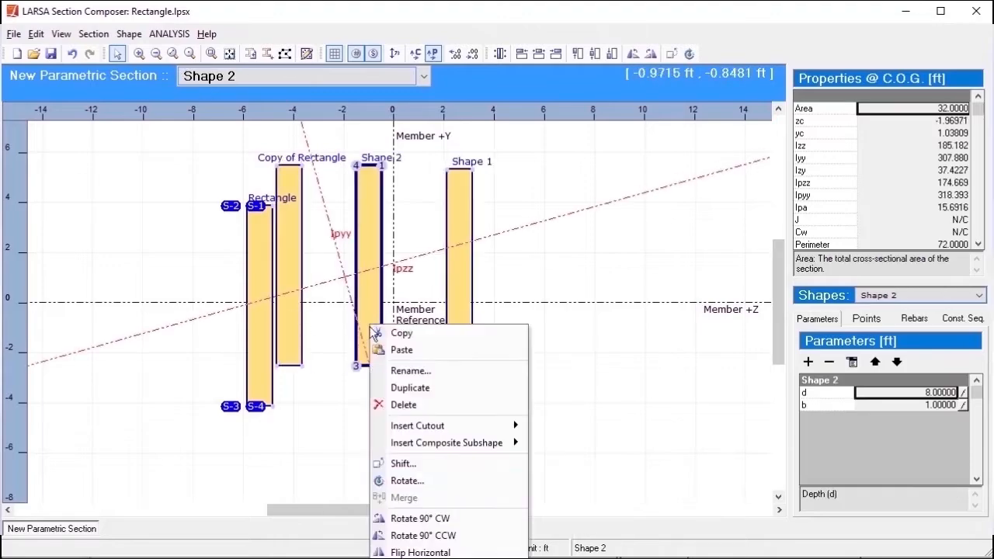
click(407, 476)
text(90)
click(756, 462)
Rotate Copy of Rectangle by 90 degrees
right_click(295, 337)
click(332, 492)
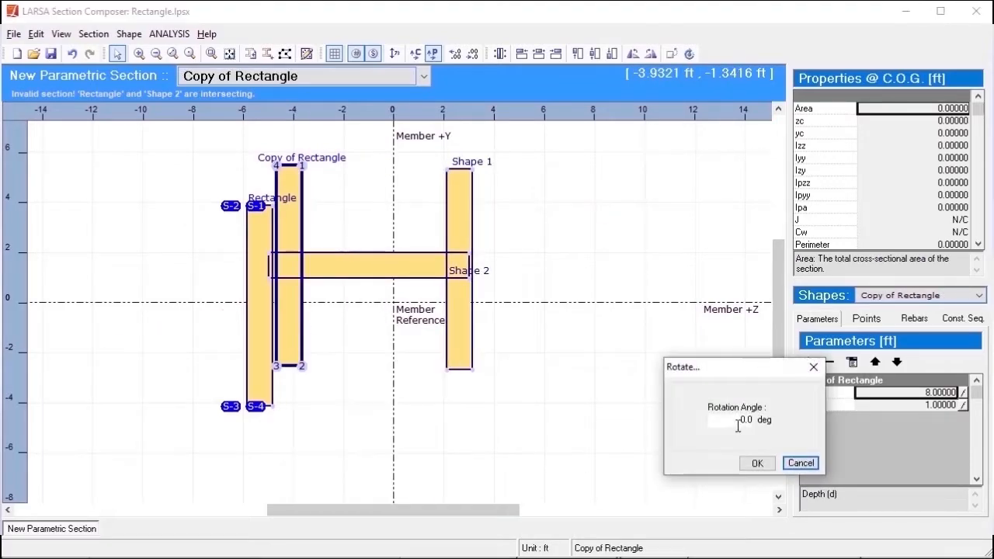
text(90)
click(754, 461)
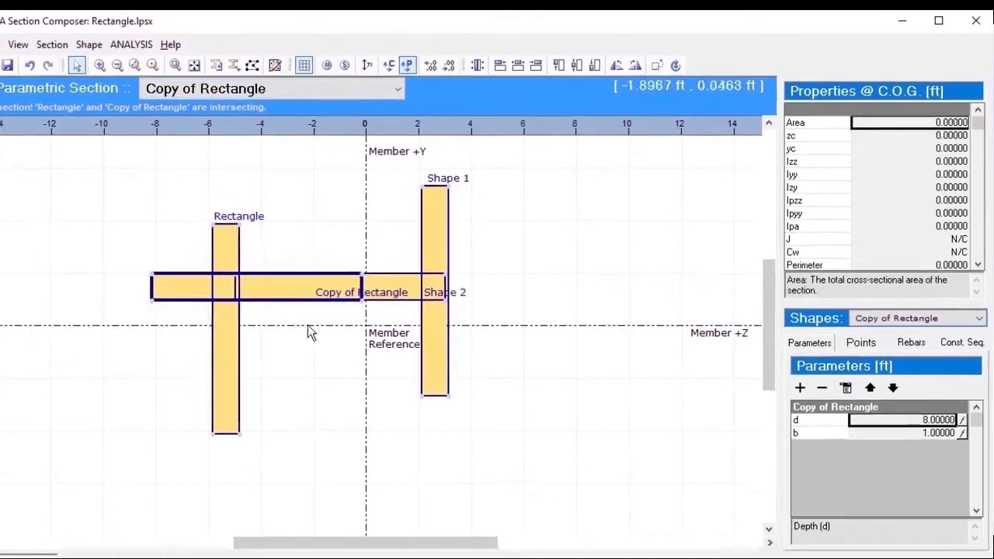
Move the horizontal Shape 2 above the upright rectangles and the horizontal Copy of Rectangle below them
drag(392, 286, 365, 168)
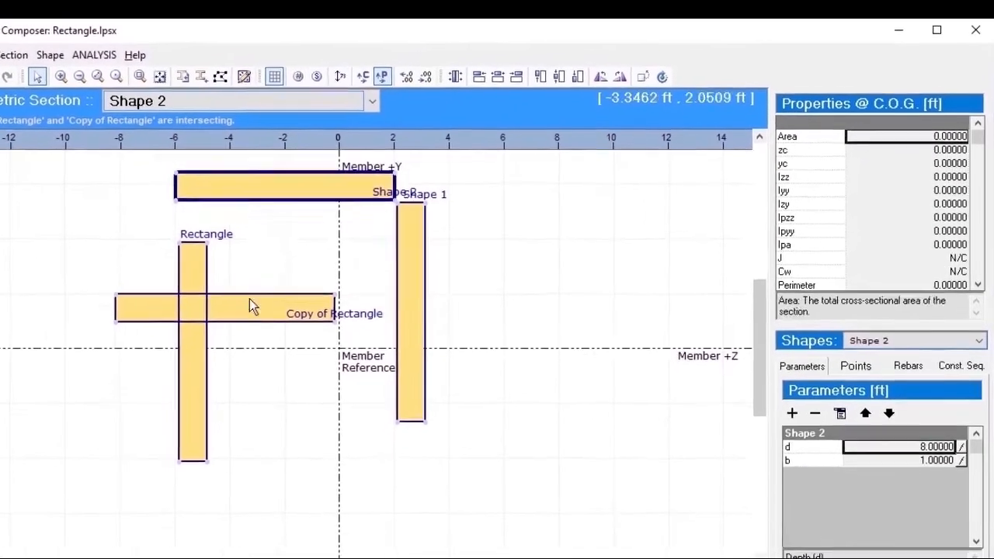
drag(288, 278, 374, 460)
drag(345, 166, 408, 153)
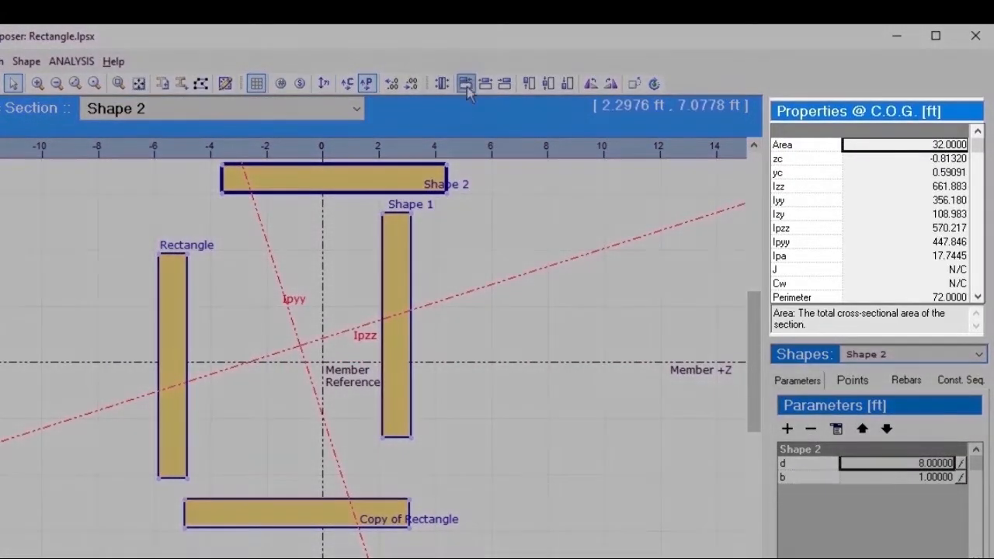
Align the left edges of Shape 2 and Copy of Rectangle with the left edge of Rectangle
click(466, 84)
click(329, 517)
click(466, 84)
Align Shape 1's right edge with the horizontal shapes and its vertical middle with Rectangle
click(396, 233)
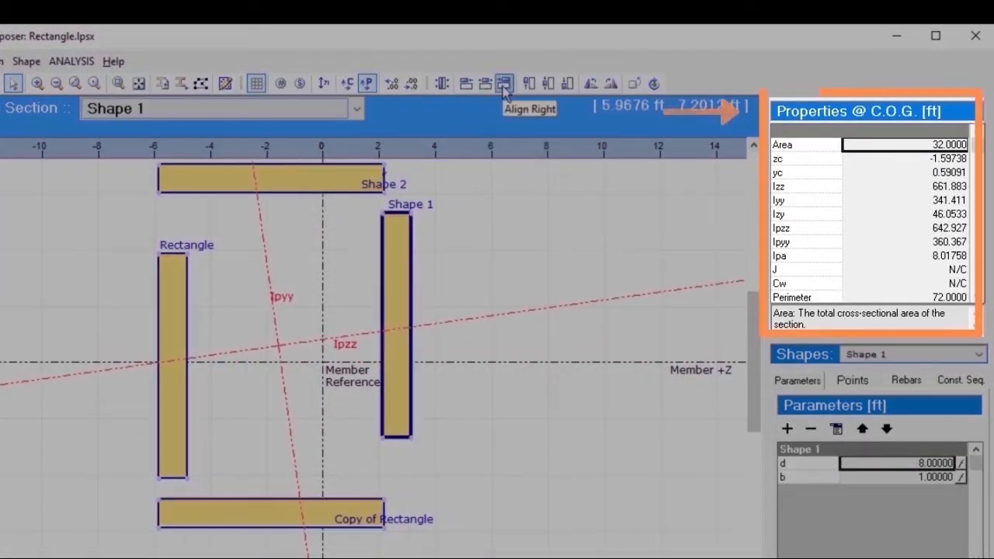
click(503, 84)
click(571, 133)
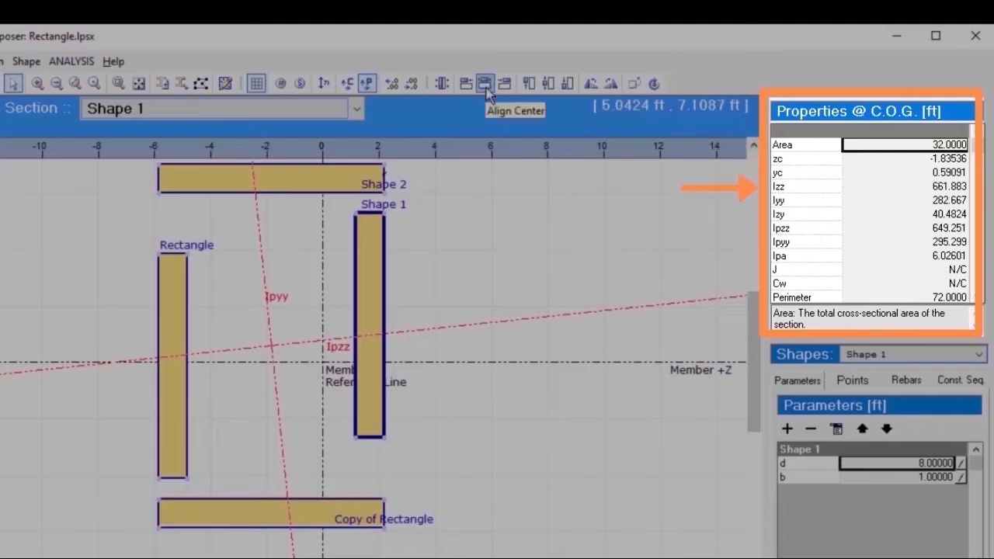
click(548, 84)
click(556, 114)
Snap Shape 2 onto the upper ends of the upright rectangles and Copy of Rectangle onto their lower ends
click(441, 84)
click(277, 192)
click(181, 250)
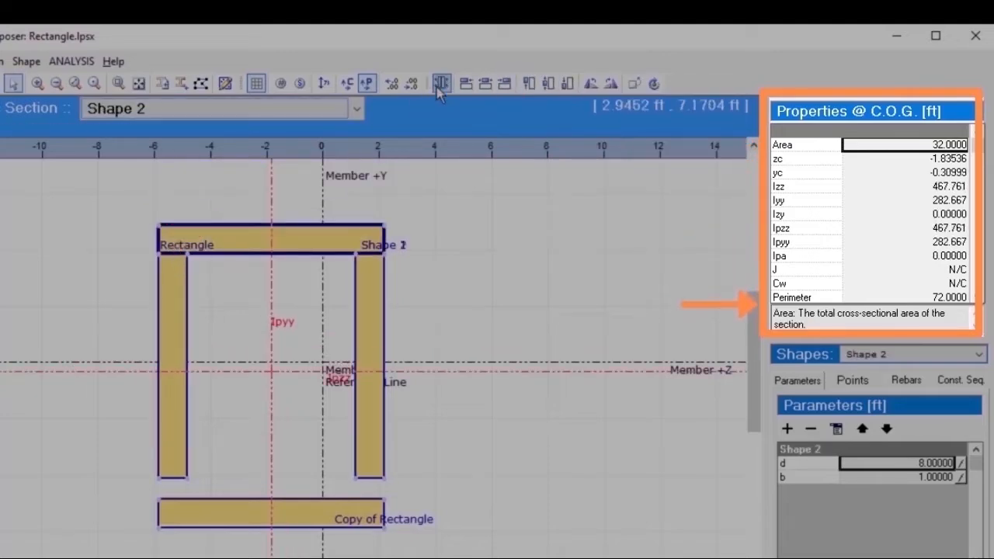
click(440, 87)
click(244, 498)
click(166, 479)
Select all four shapes and move the section centroid to the member center
drag(55, 183, 359, 451)
click(26, 60)
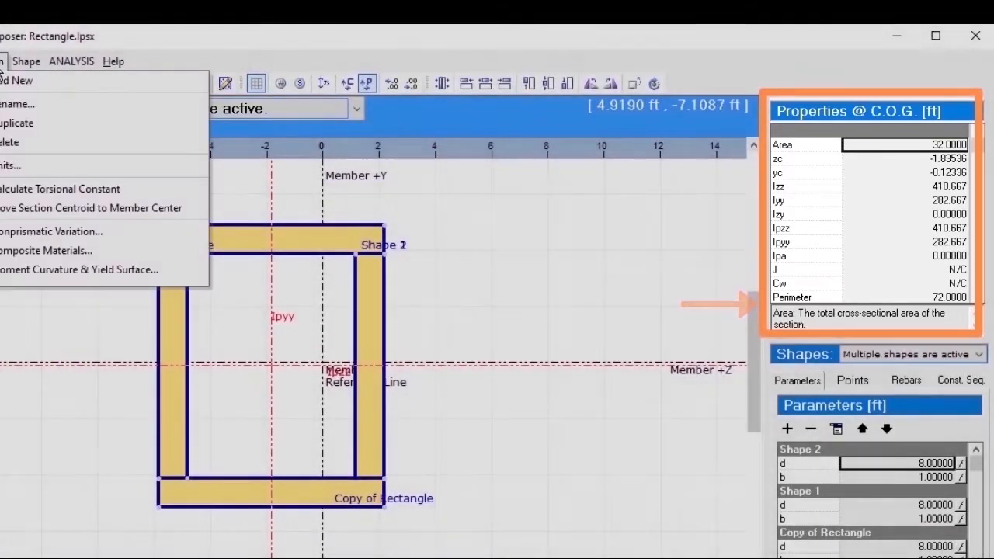
click(85, 191)
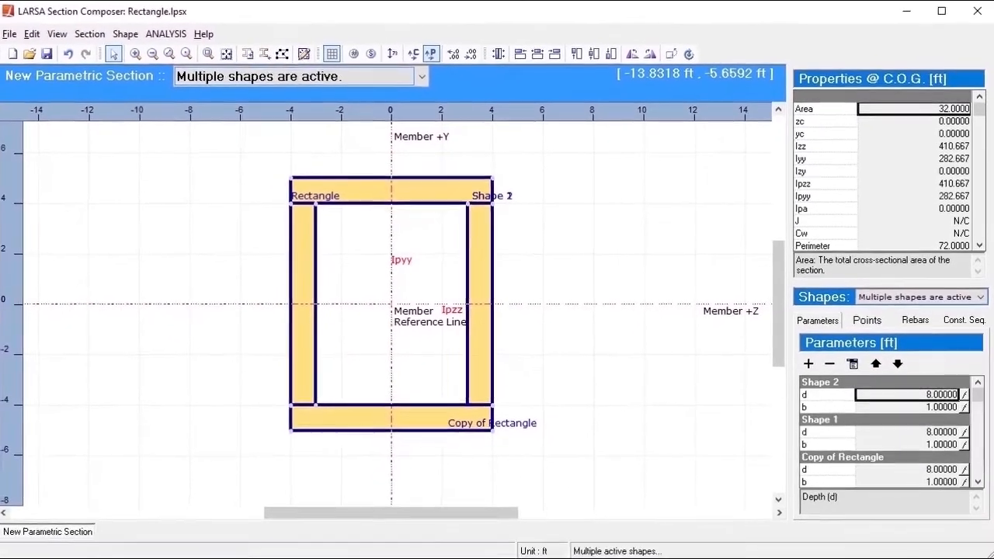
click(510, 210)
Set the parametric section's Izz and Iyy property modifiers to 0.5 each
click(48, 45)
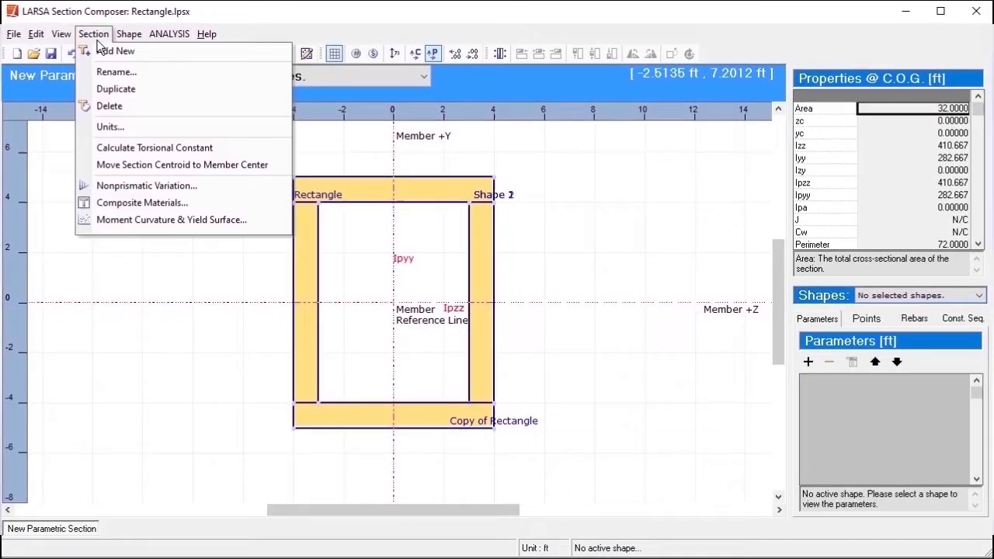
click(214, 203)
click(422, 128)
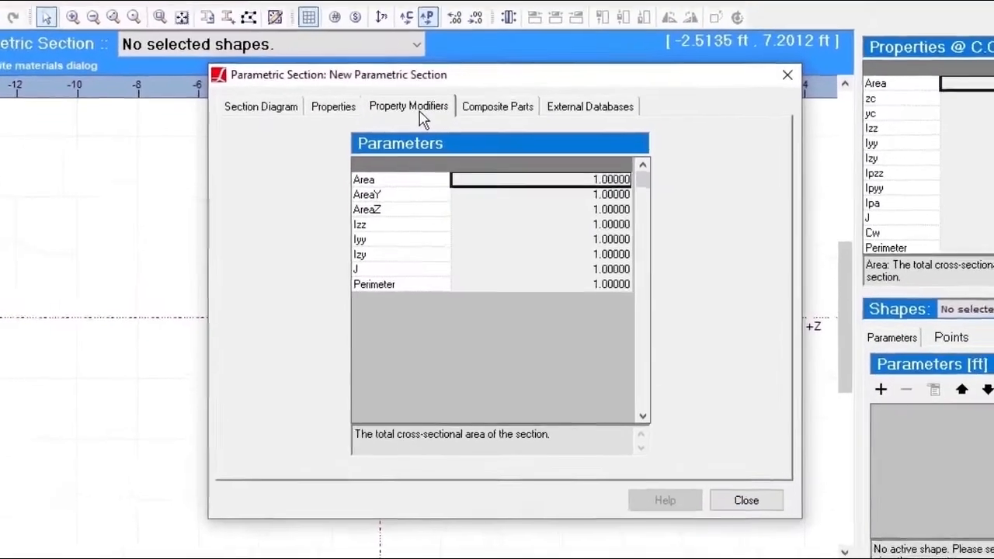
click(585, 226)
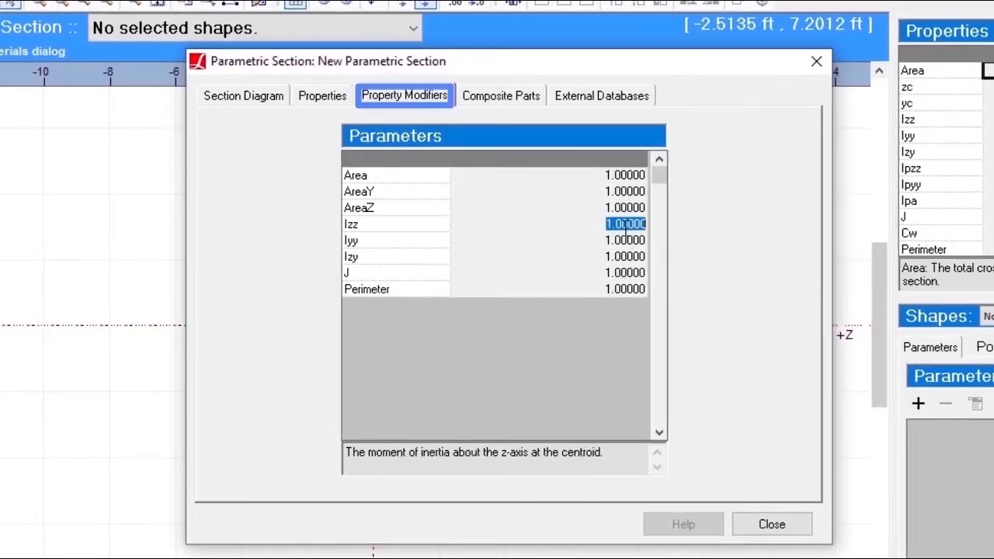
text(6)
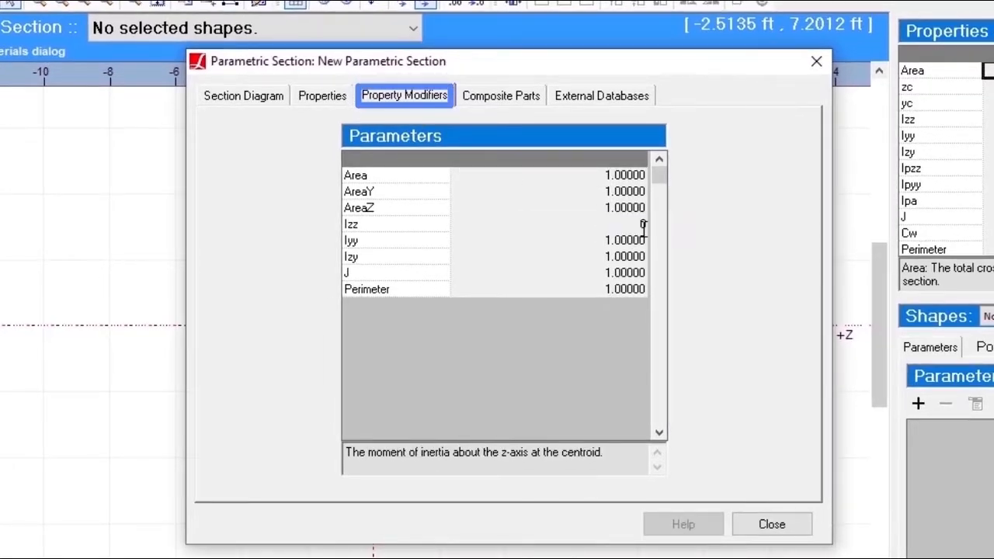
text(.5)
key(Return)
click(636, 239)
text(0.5)
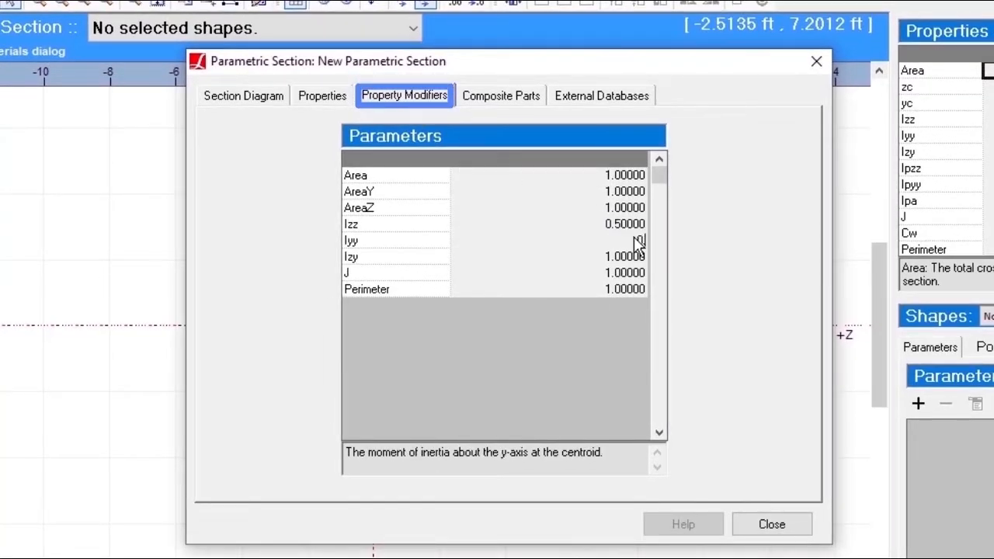
key(Return)
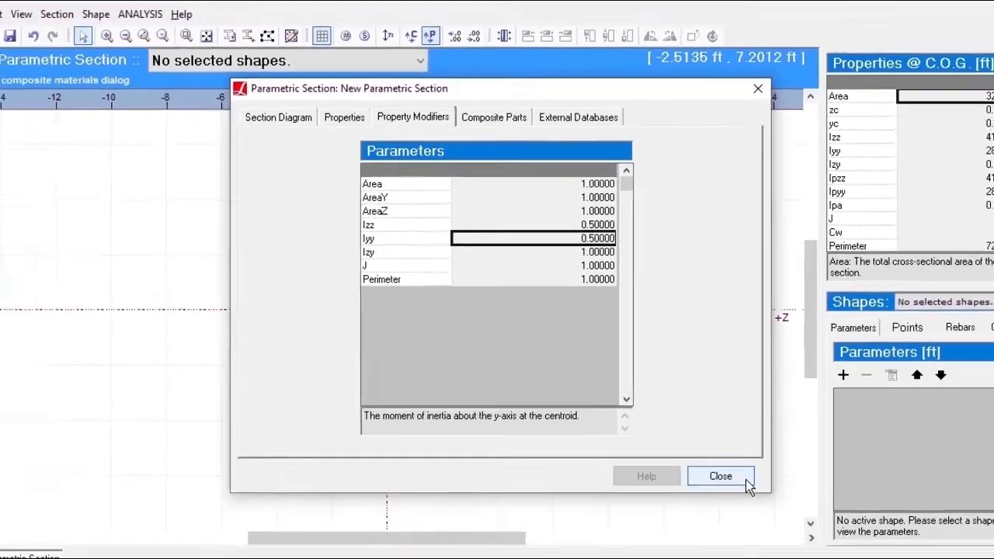
click(800, 531)
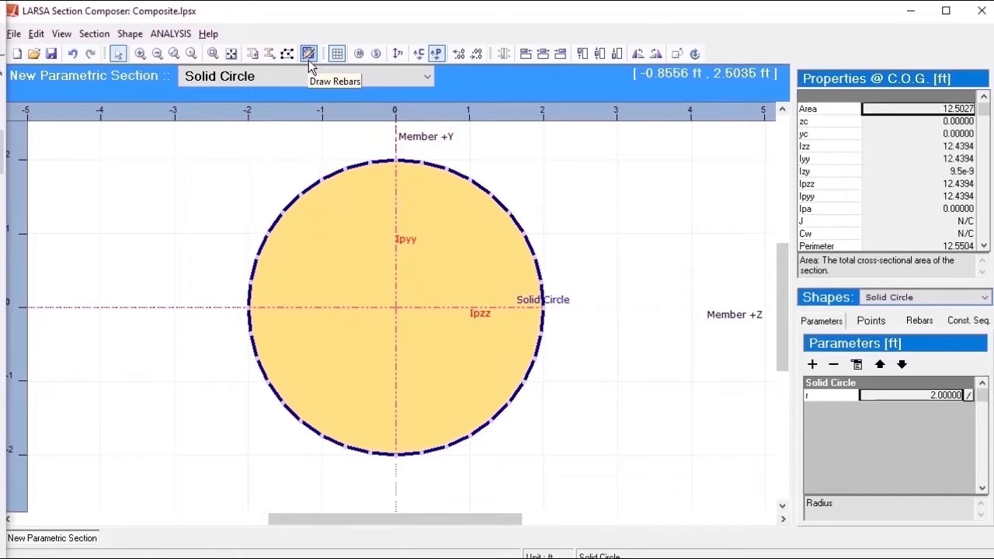
Start drawing rebars for the Solid Circle with bar size ASTM-#11 and material A706
click(418, 108)
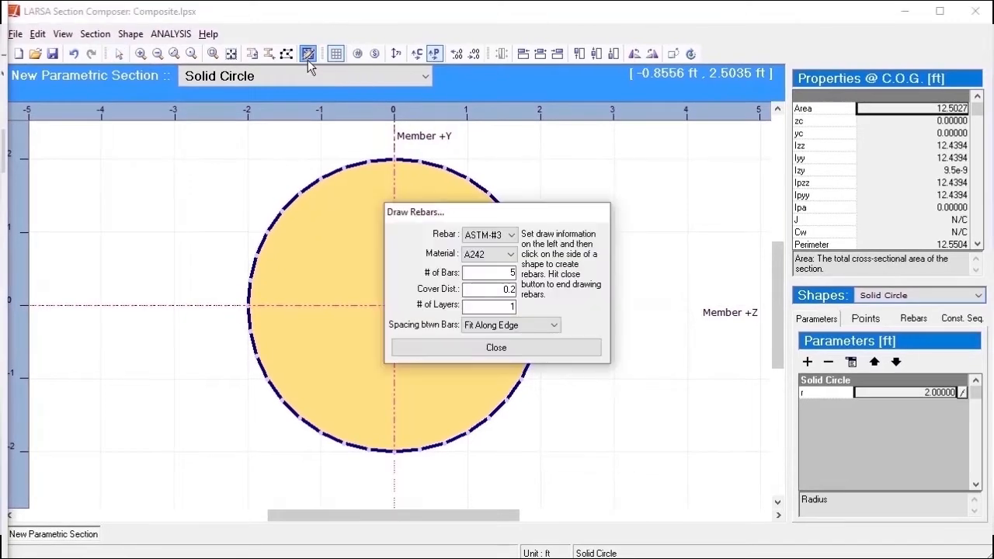
click(501, 241)
click(483, 327)
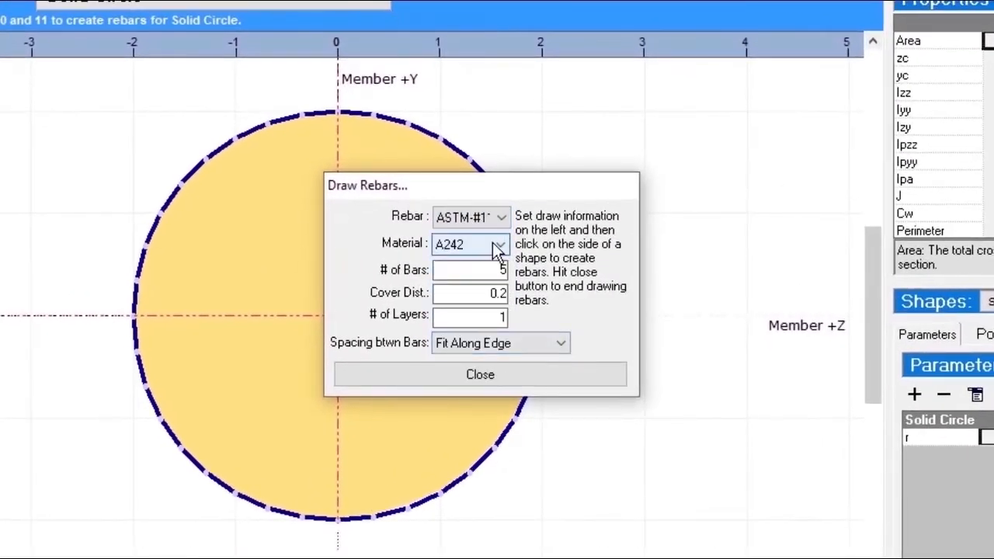
click(508, 255)
click(452, 446)
Set the rebar layout to 24 bars in 1 layer with a cover distance of 0.16667
double_click(497, 269)
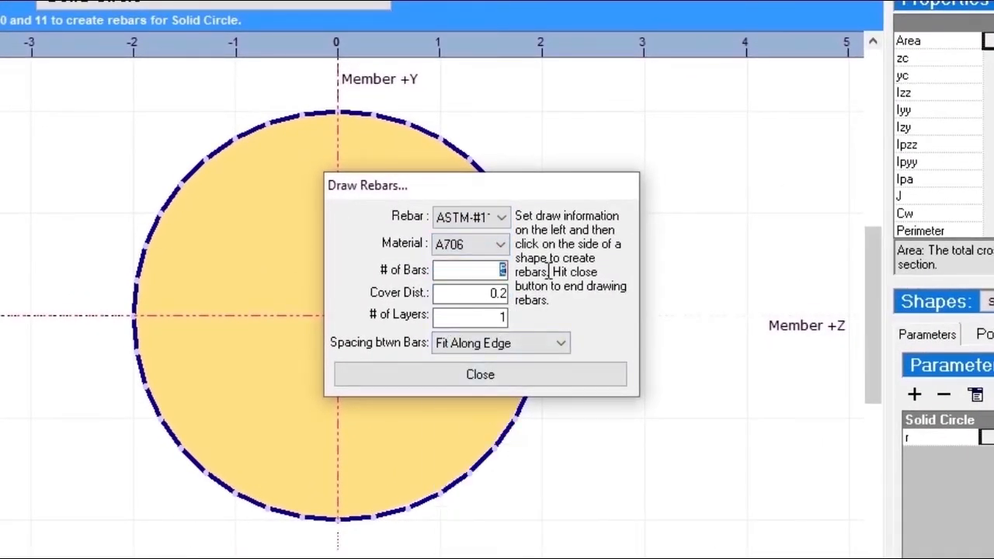
key(Tab)
text(0.16)
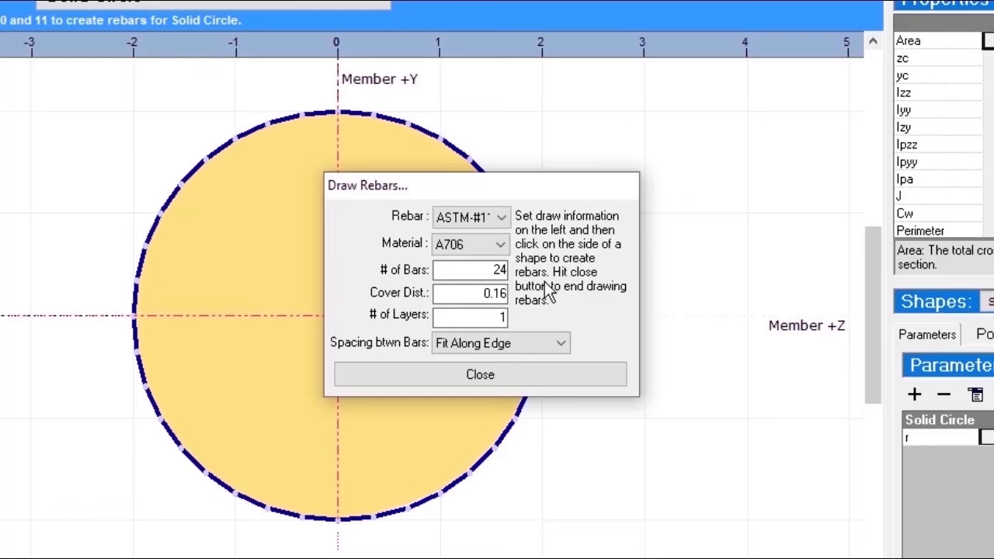
text(667)
double_click(495, 318)
Set the bar spacing to Fit Around Shape and place the rebars along the Solid Circle's edge
drag(509, 185, 717, 150)
click(741, 310)
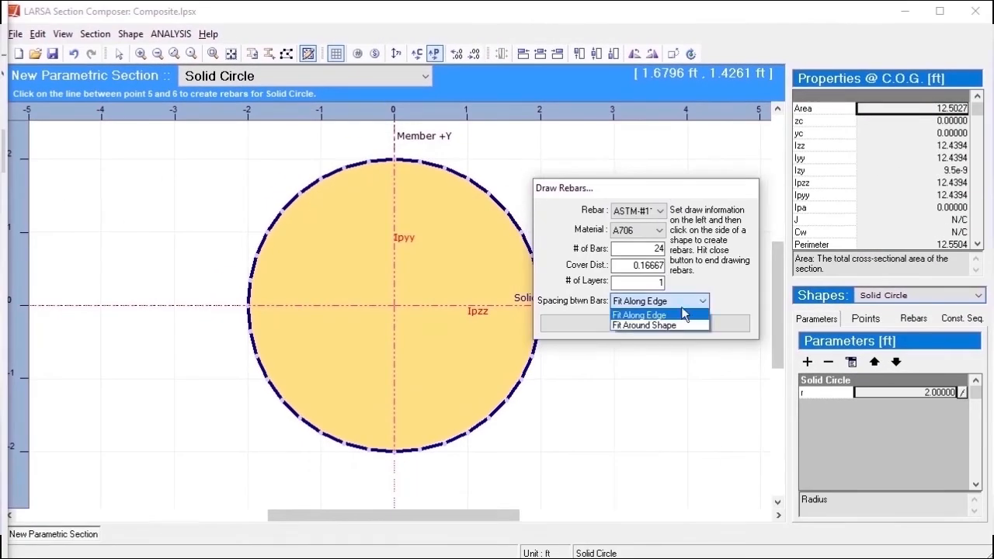
click(666, 325)
click(477, 191)
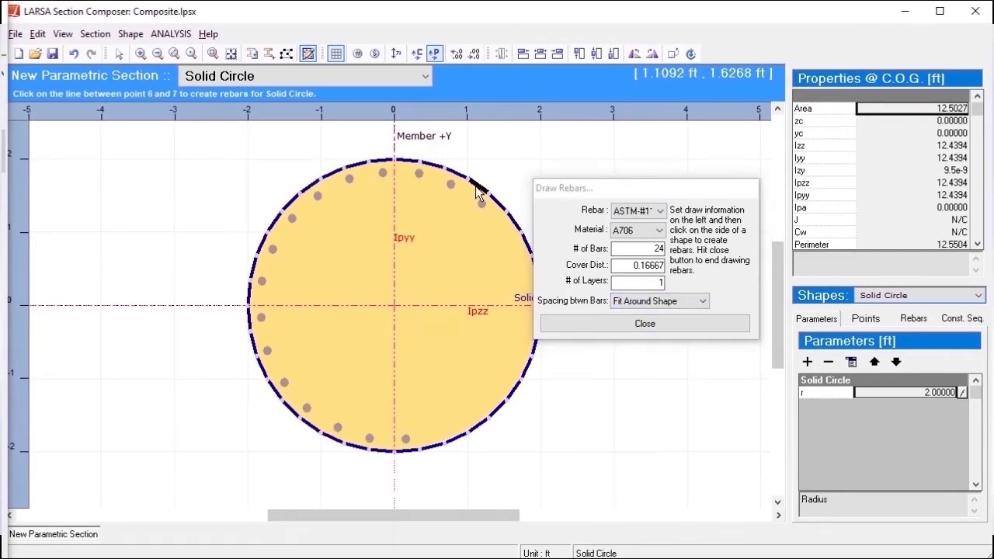
click(703, 328)
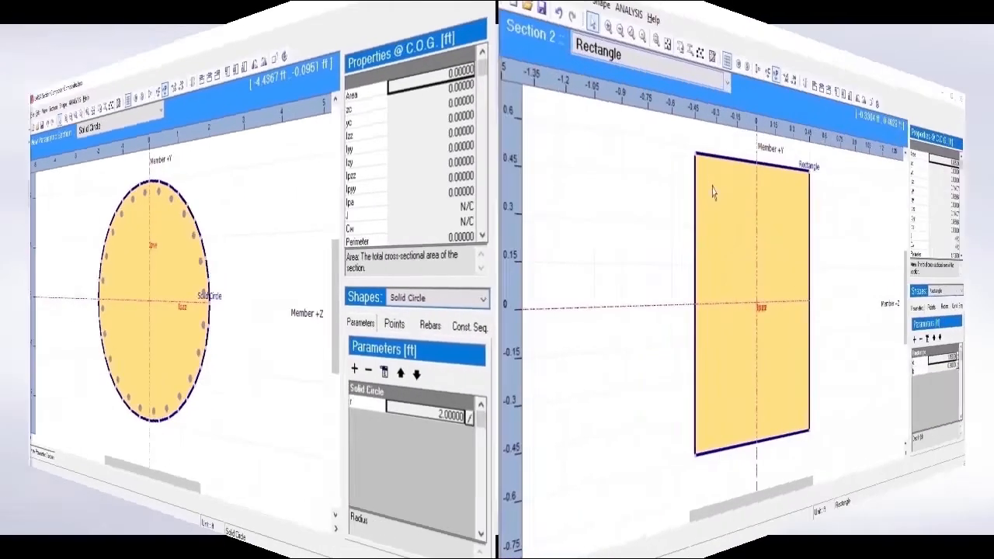
Insert a standard American W12x53 as a composite subshape of the Rectangle in Section 2
right_click(304, 180)
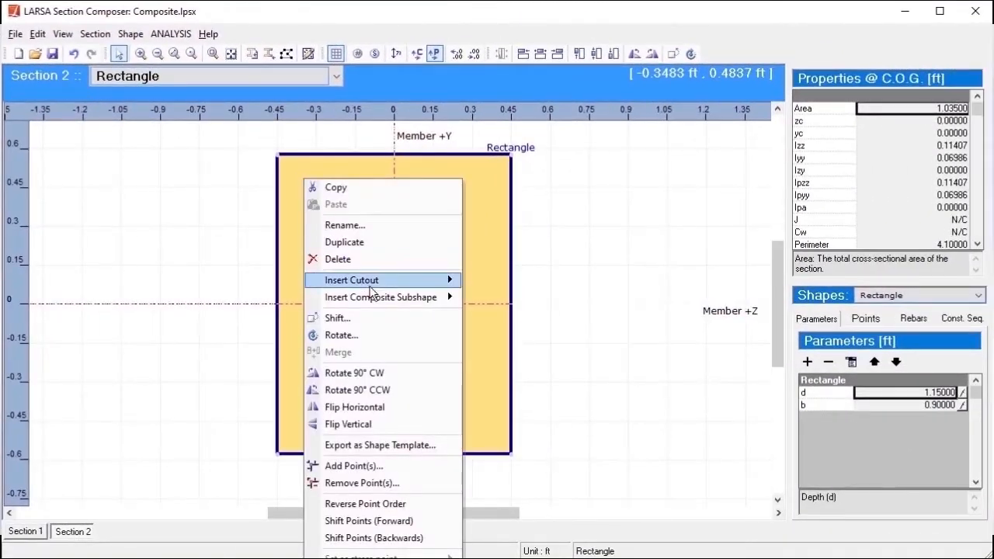
mouse_move(437, 299)
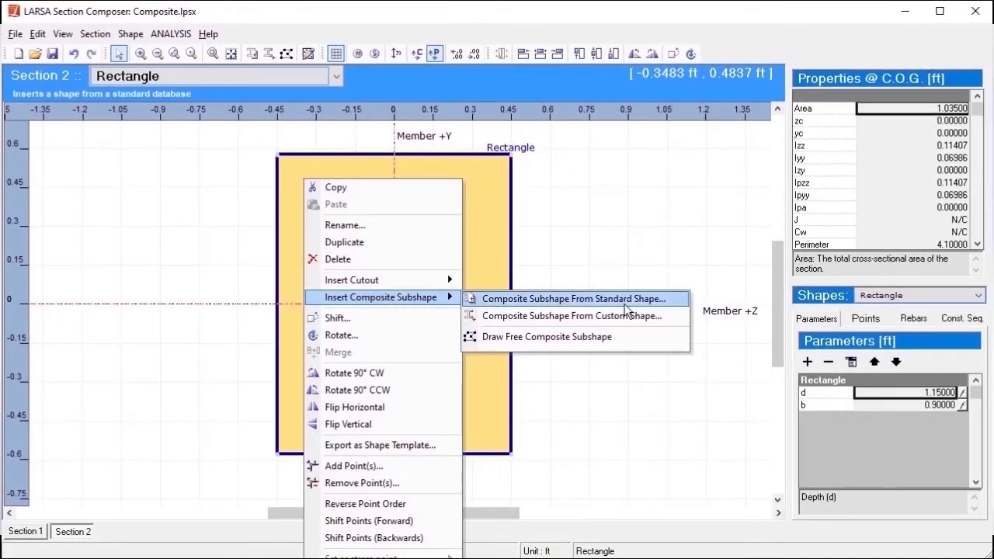
click(678, 305)
drag(362, 262, 366, 341)
click(231, 288)
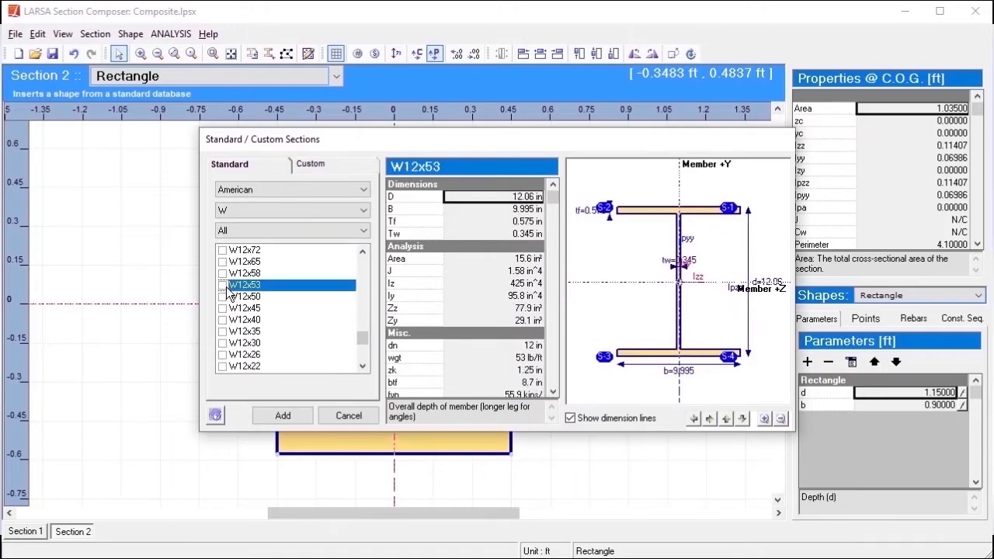
click(283, 415)
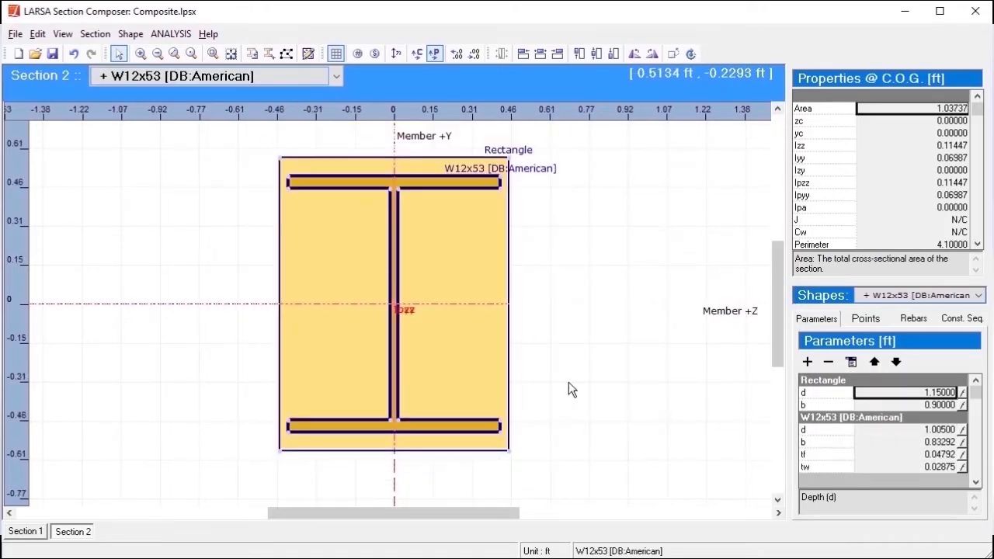
Assign the material Concrete\Fc_8 to the Rectangle in Section 2's composite materials
click(84, 337)
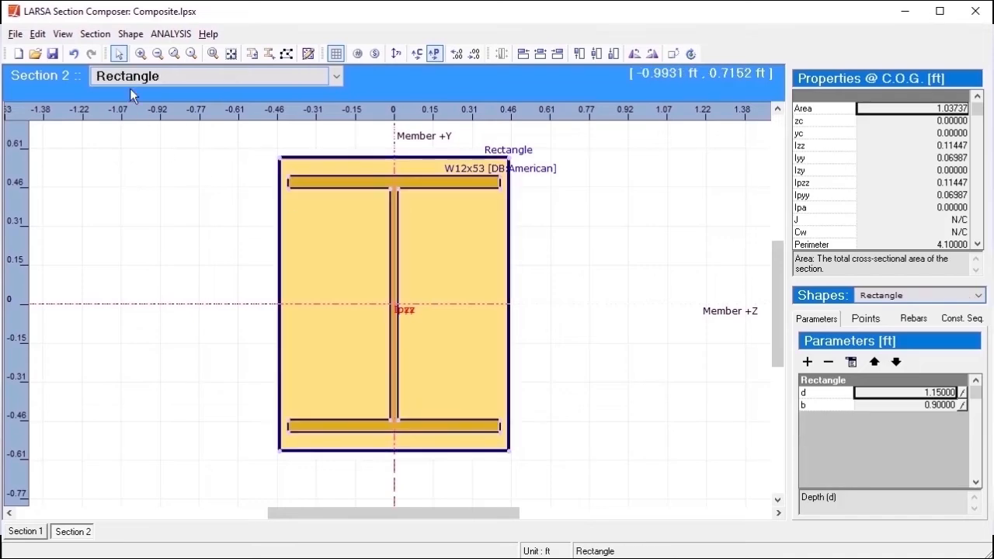
click(101, 39)
click(236, 202)
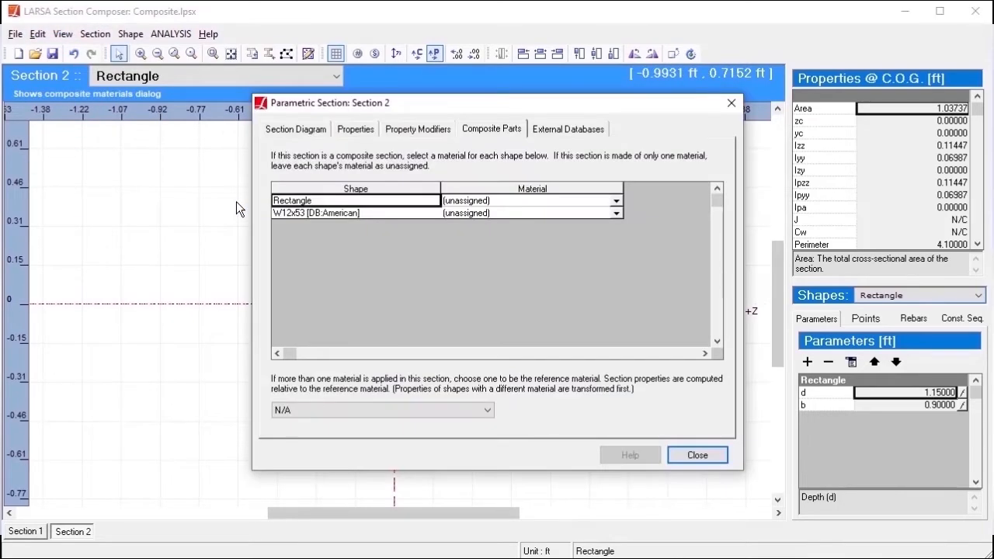
click(616, 201)
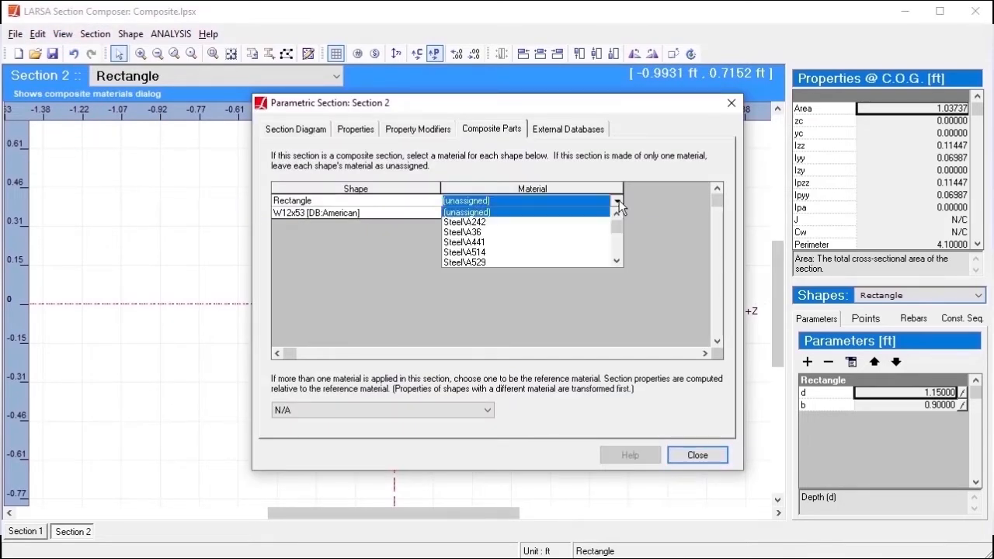
scroll(528, 232, down, 2)
scroll(535, 231, down, 6)
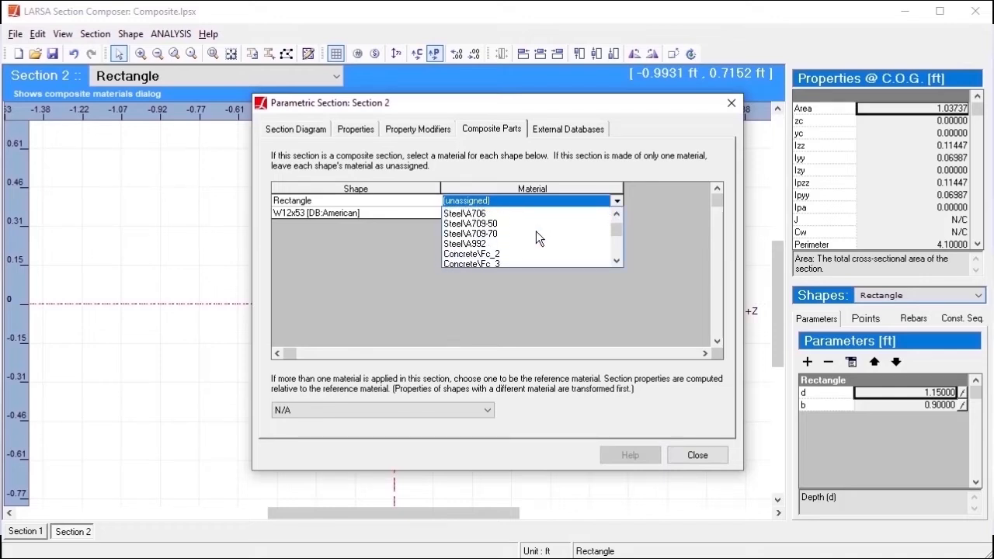
click(552, 216)
Assign Steel\A36 to the W12x53 and choose Fc_8 as the section's reference material
click(588, 213)
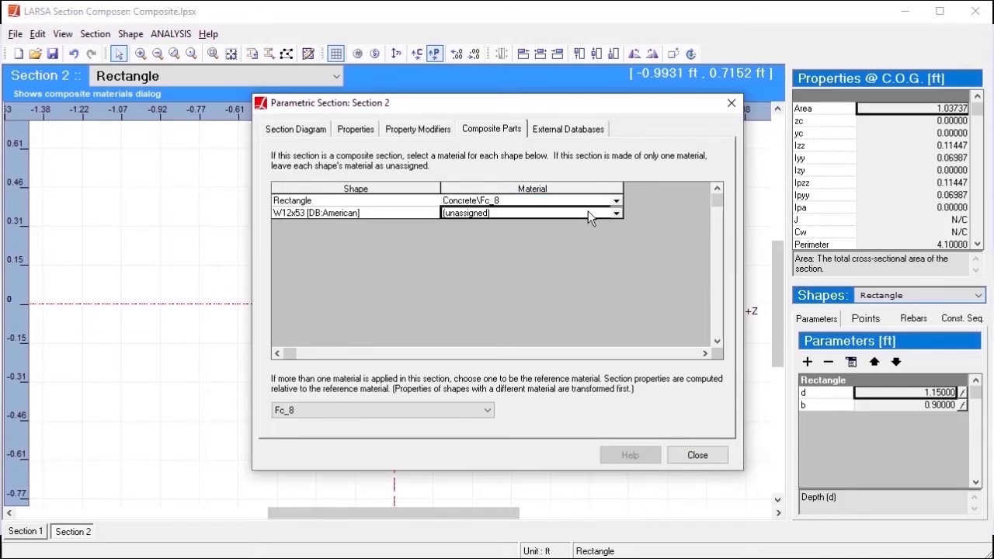
click(615, 212)
click(484, 244)
click(490, 410)
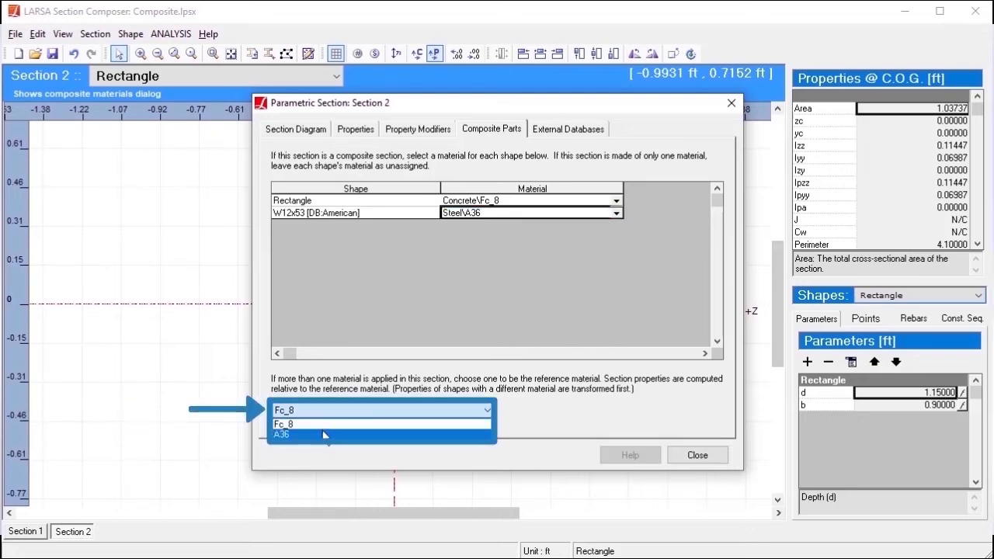
click(477, 425)
click(697, 455)
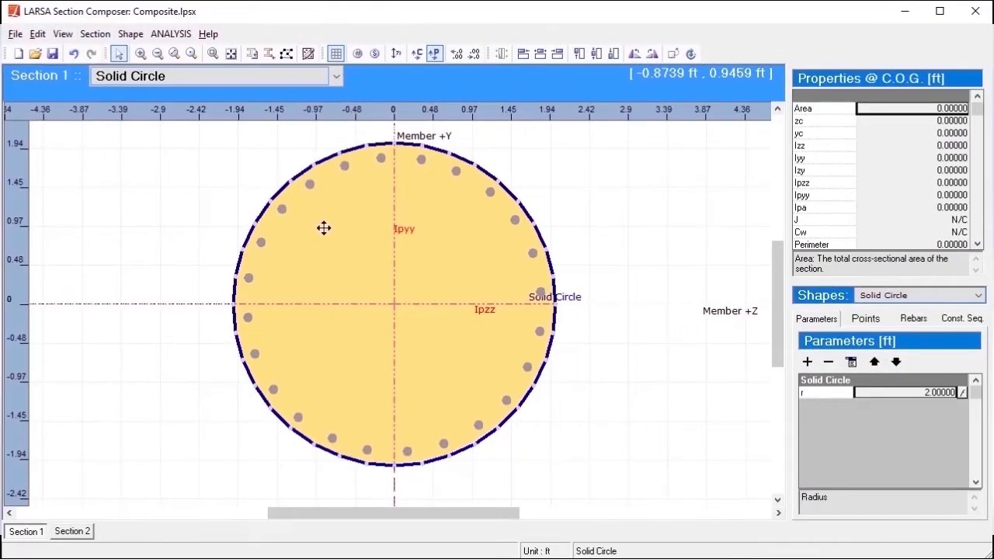
Insert a custom Solid Circle with a radius of 1.83333 ft as a composite subshape of Section 1's Solid Circle
right_click(323, 228)
mouse_move(457, 349)
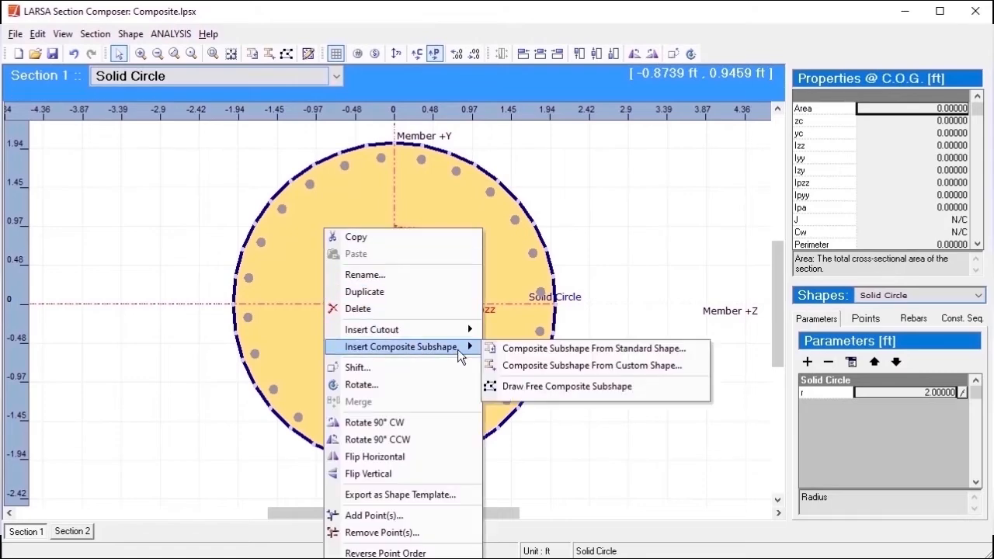
click(682, 365)
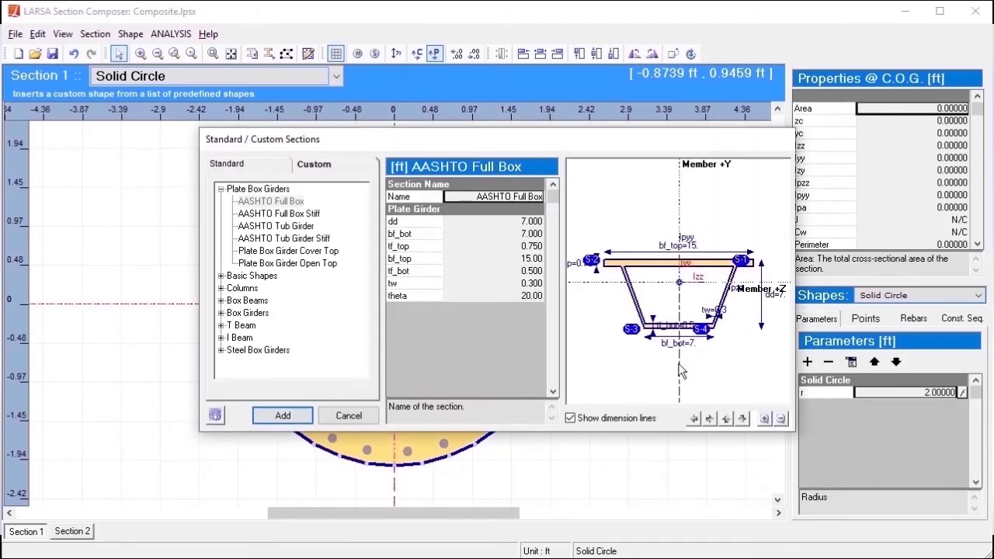
click(220, 276)
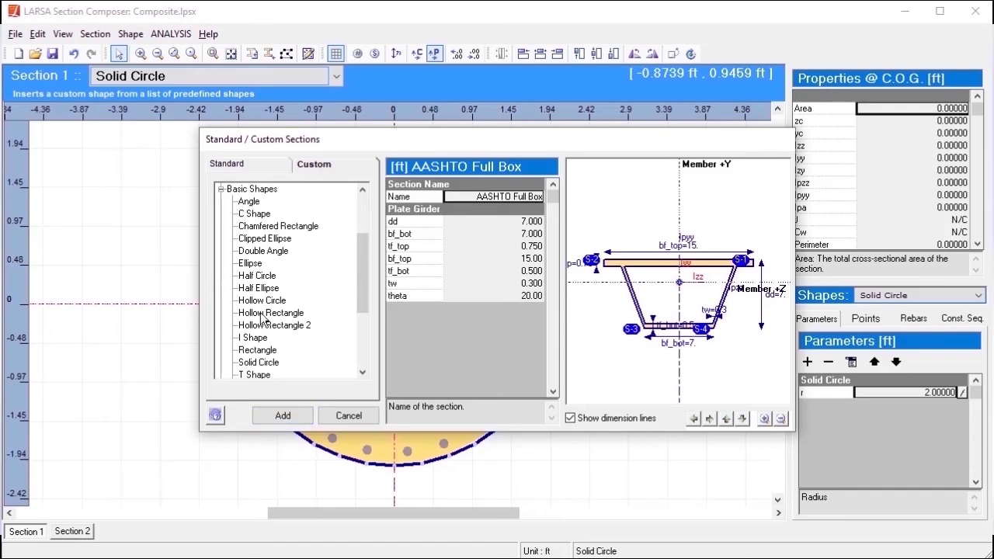
click(261, 361)
click(517, 223)
text(1.833)
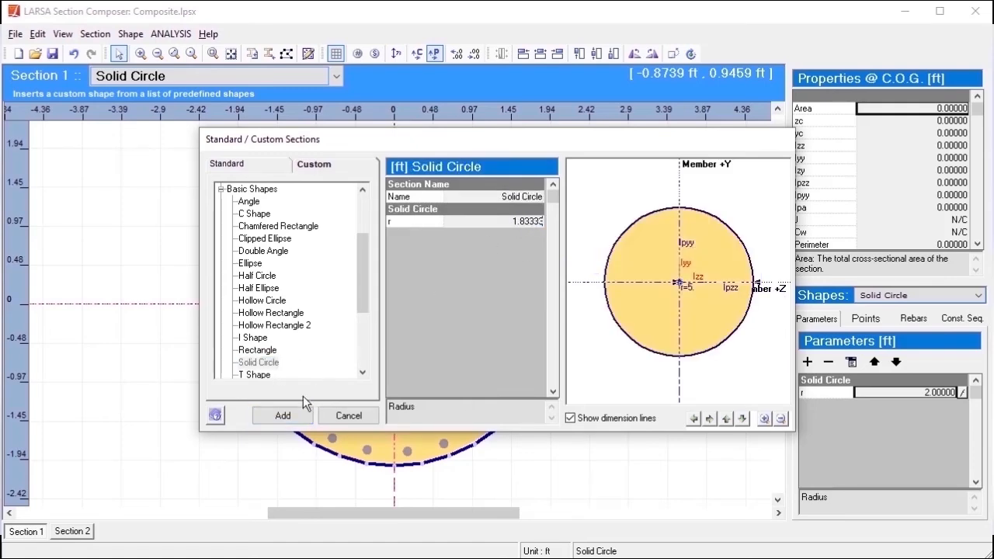
click(282, 415)
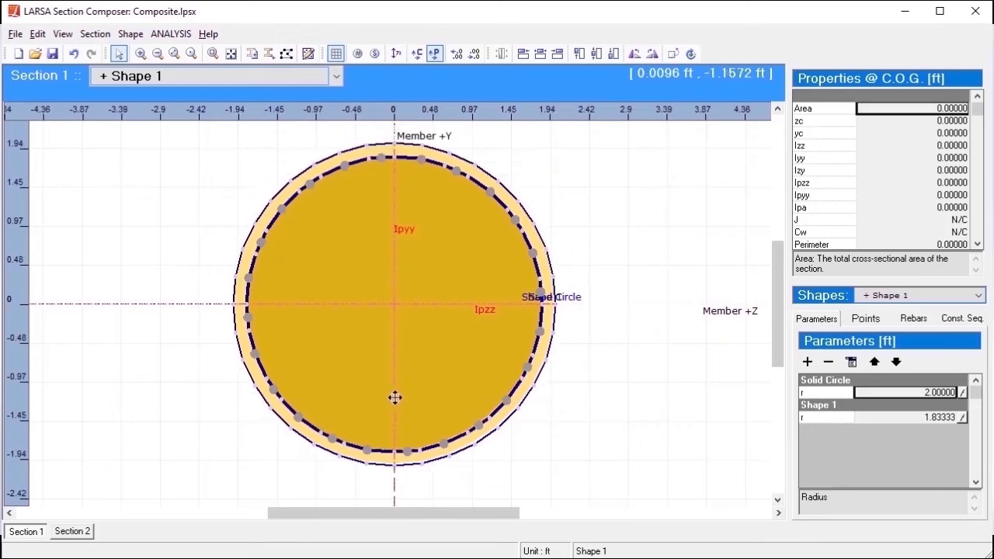
Rename the inner circular subshape in Section 1 as Confined Part
right_click(404, 362)
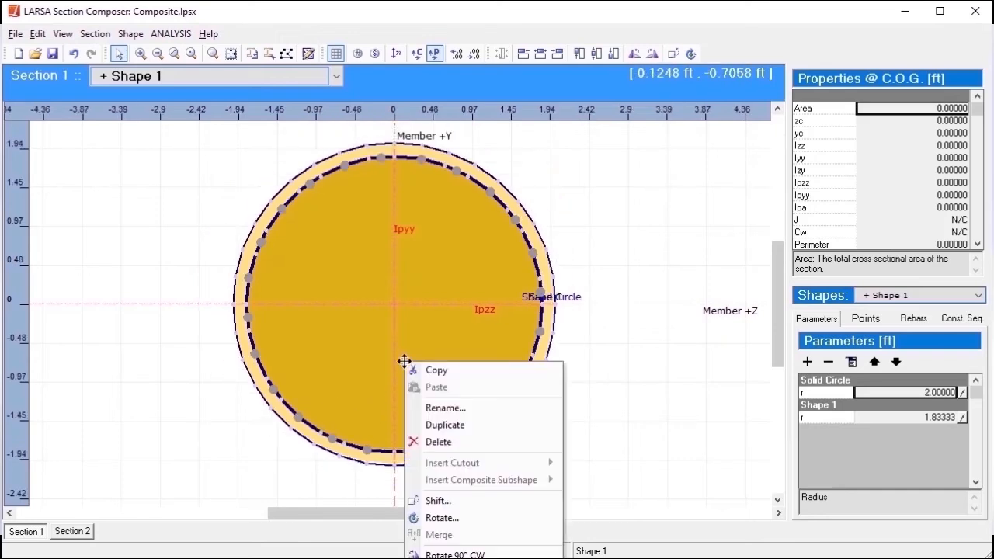
click(456, 408)
text(Confined Part)
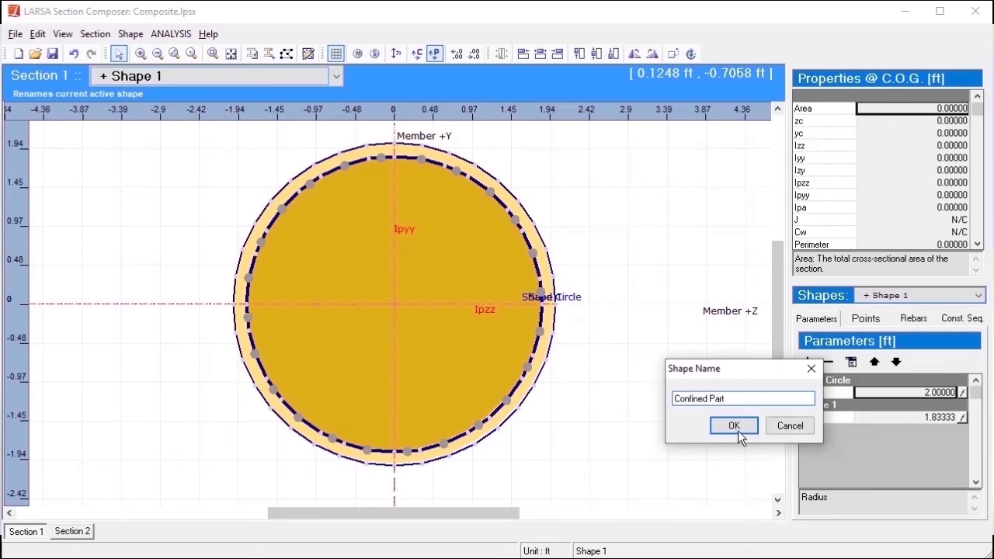
click(734, 427)
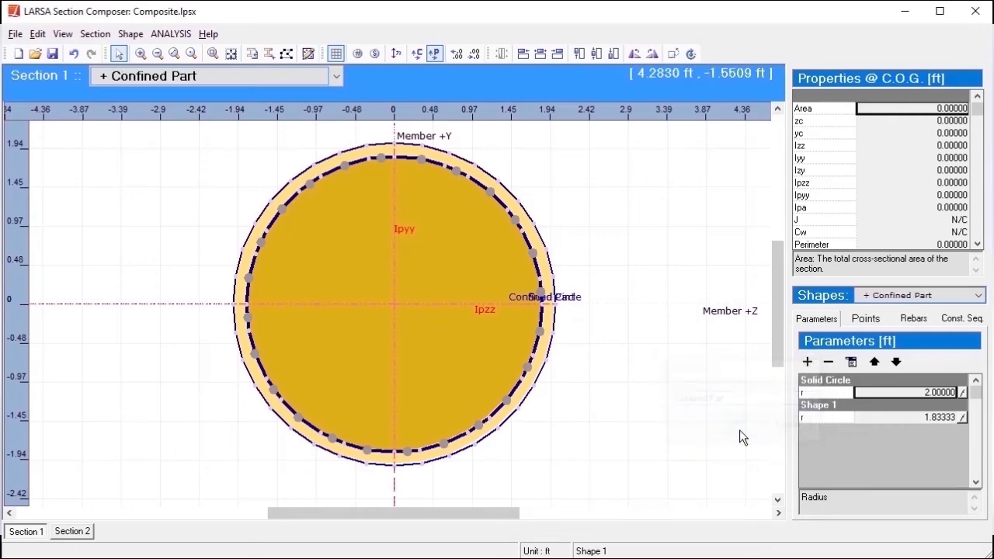